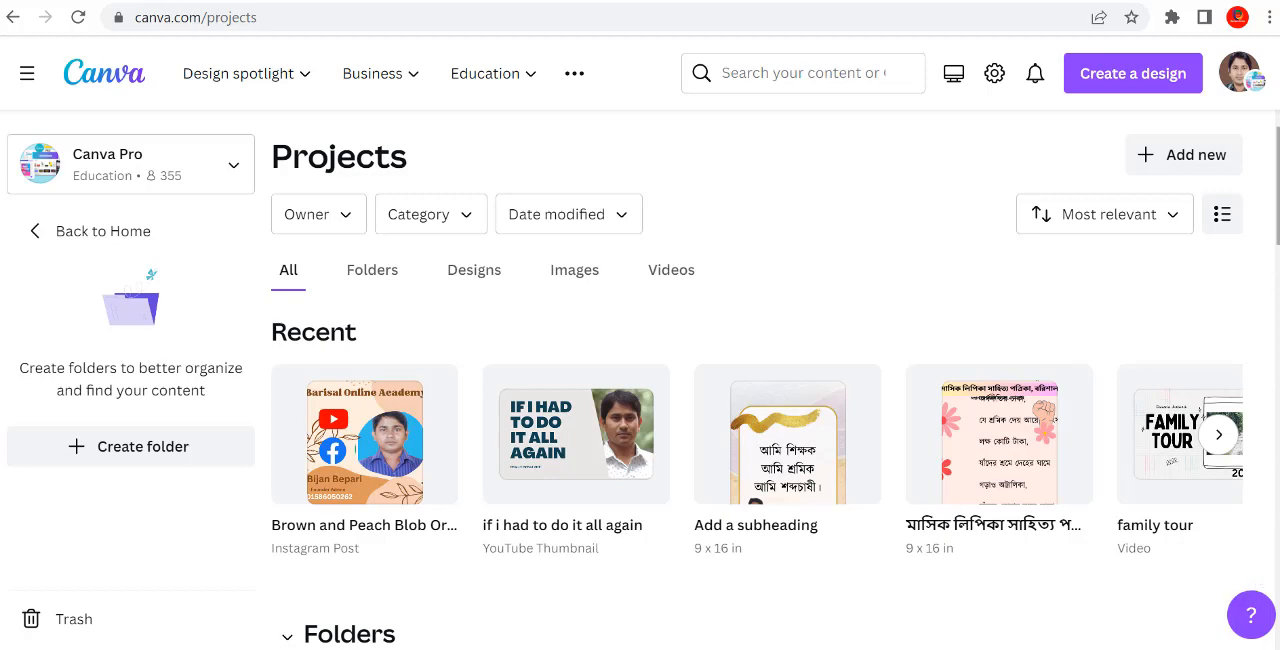
Step: Look through the folders, designs and images on the Projects page
scroll(760, 380, "down", 5)
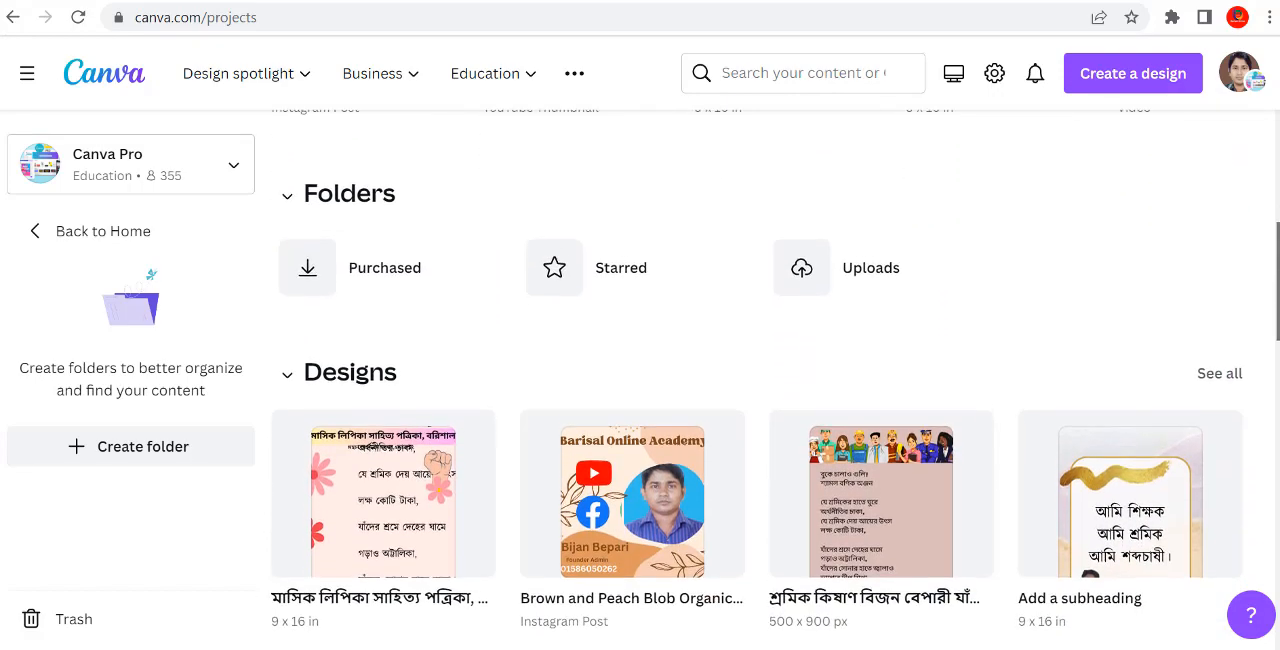
scroll(757, 380, "down", 3)
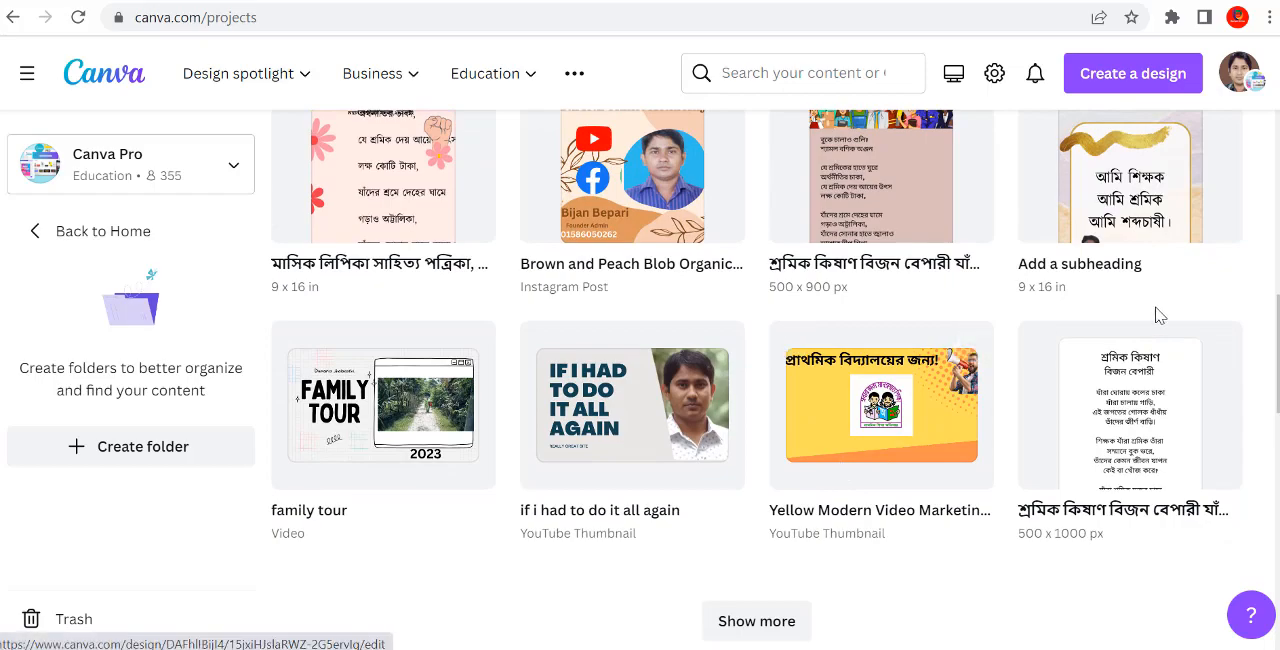
scroll(760, 380, "down", 4)
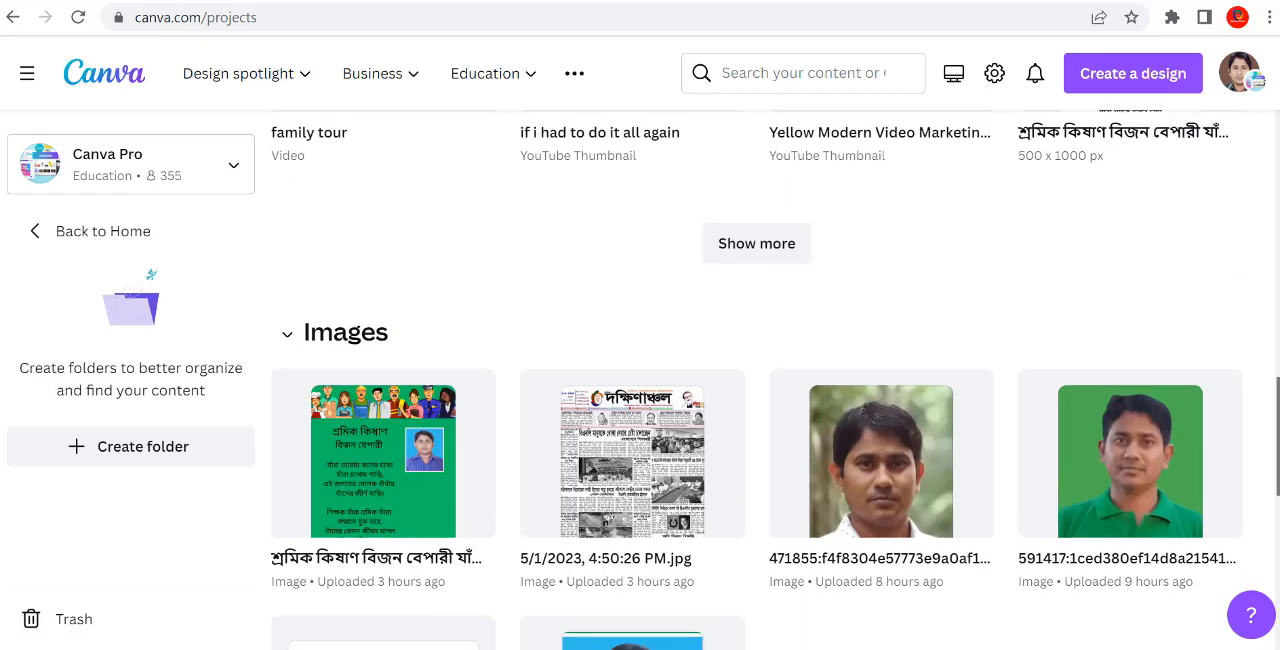
scroll(1229, 457, "up", 2)
scroll(1210, 470, "down", 3)
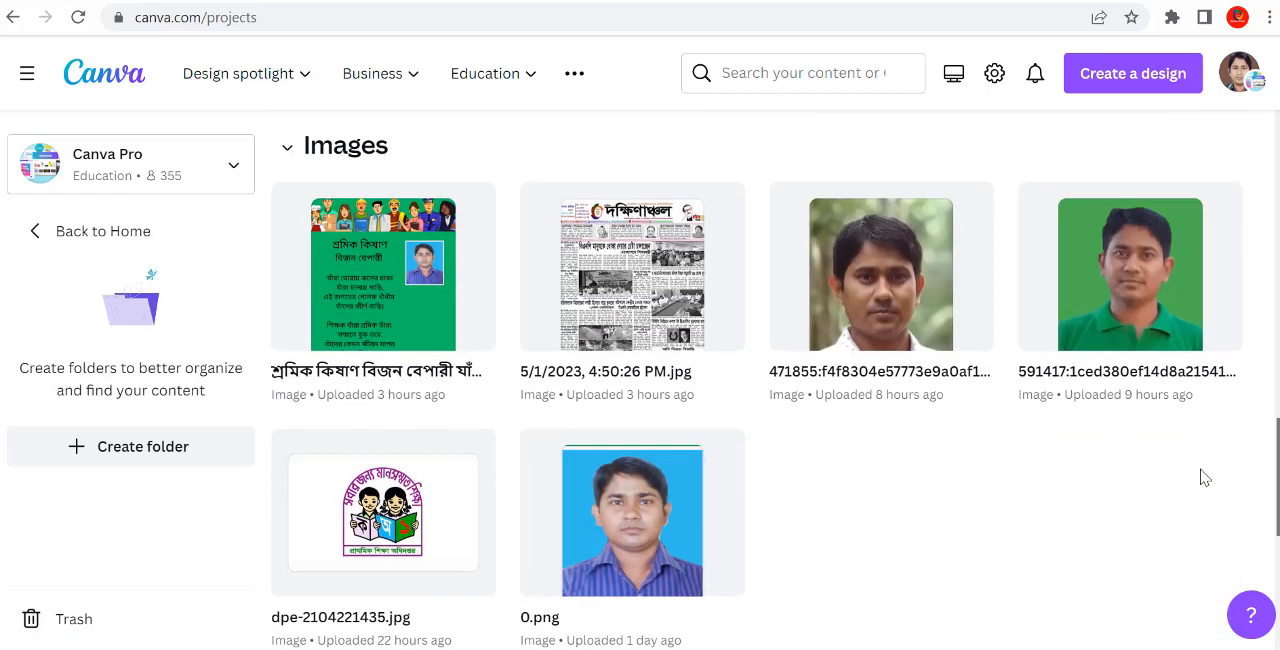
scroll(1200, 440, "up", 11)
scroll(1150, 250, "down", 6)
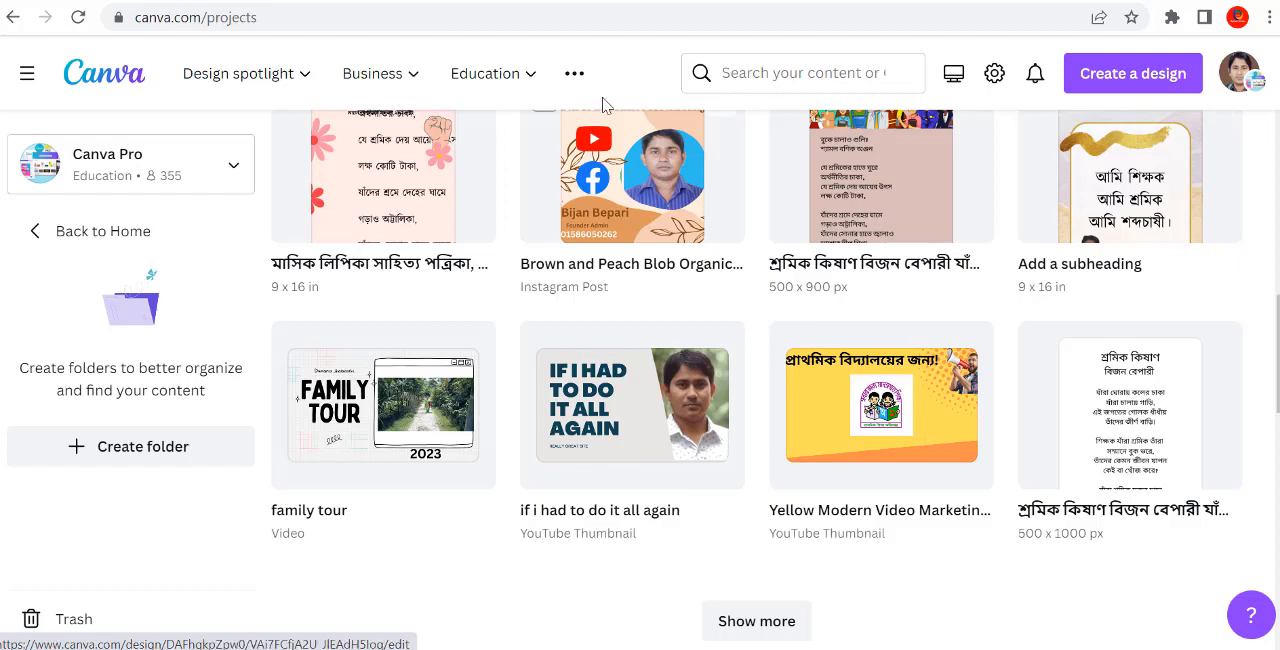
Step: Go to the home page and look over its suggested design types and recent designs
left_click(125, 1)
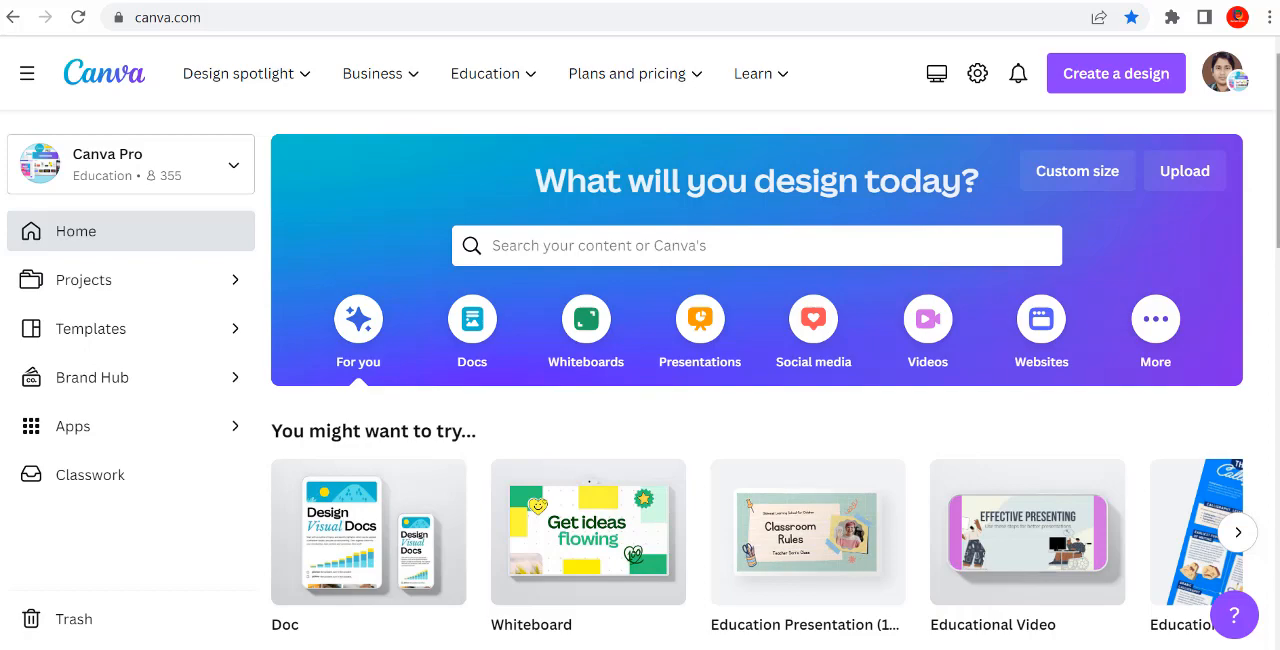
scroll(590, 481, "down", 5)
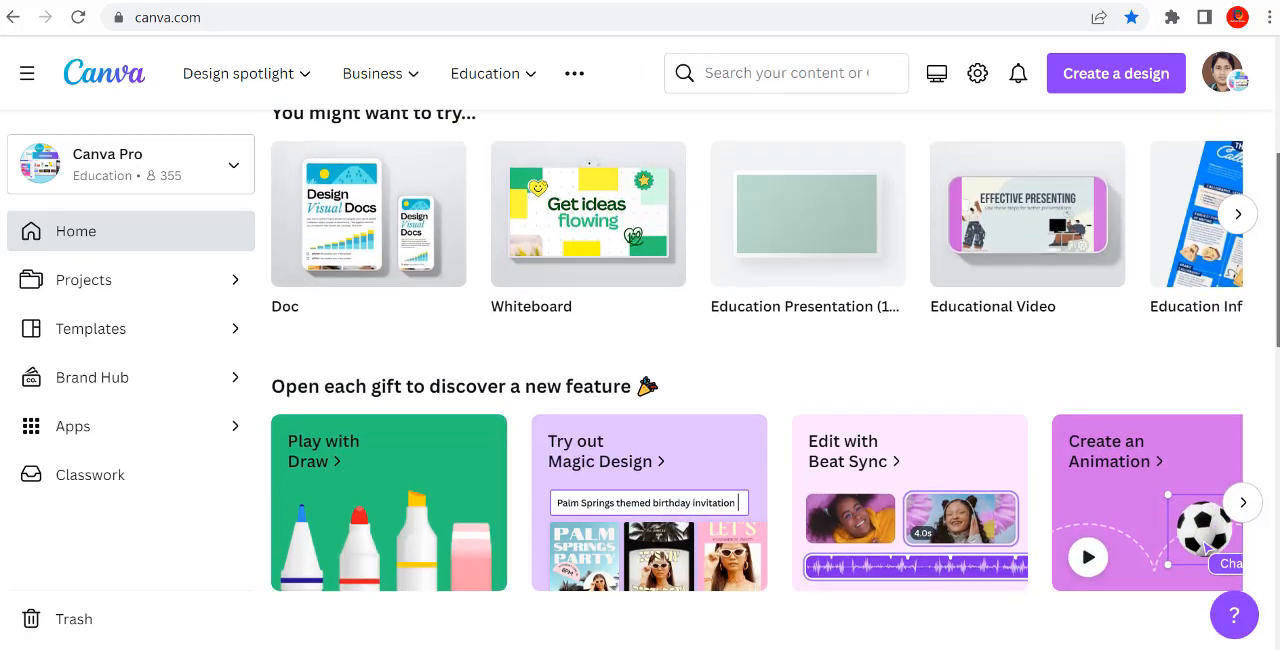
scroll(1265, 605, "down", 7)
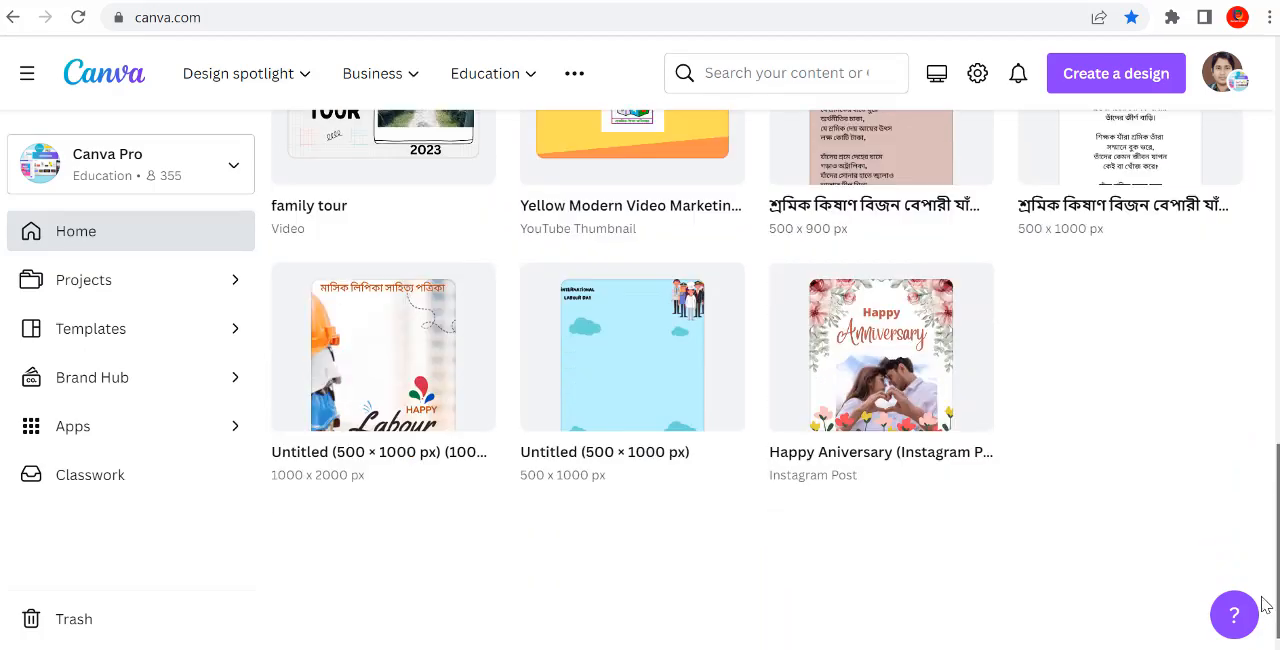
scroll(1263, 617, "up", 12)
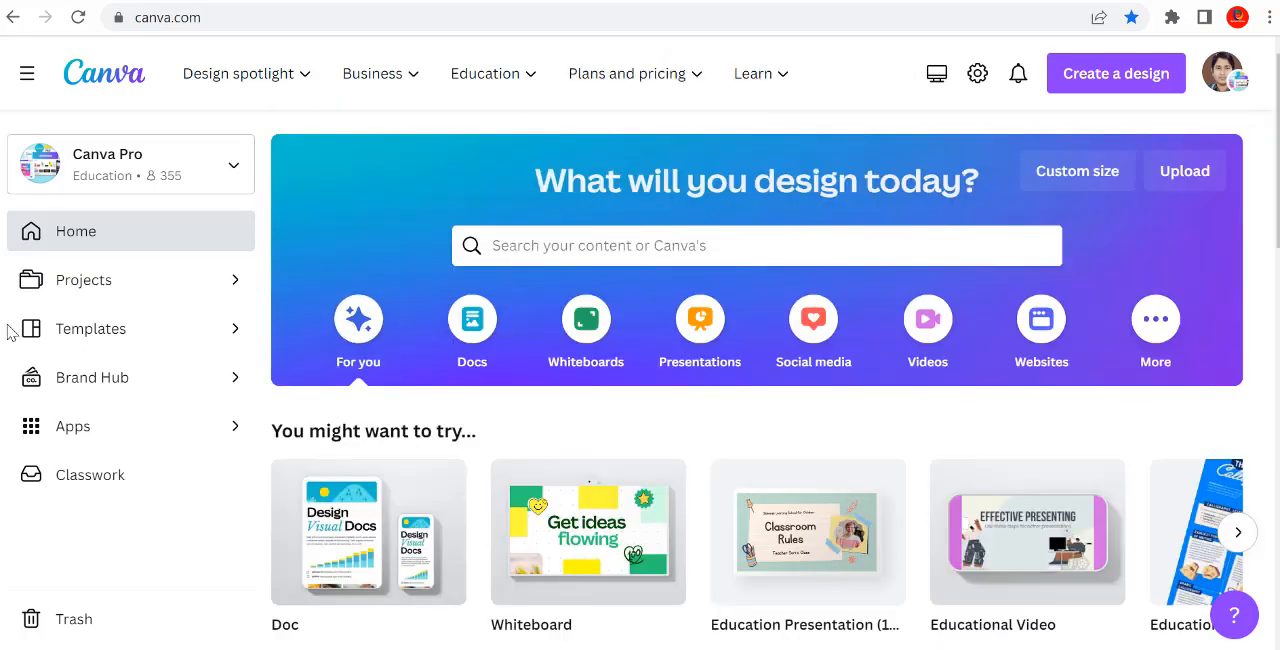
Step: Open the template gallery and browse its classroom kits, suggested, trending, new and Docs templates
left_click(57, 332)
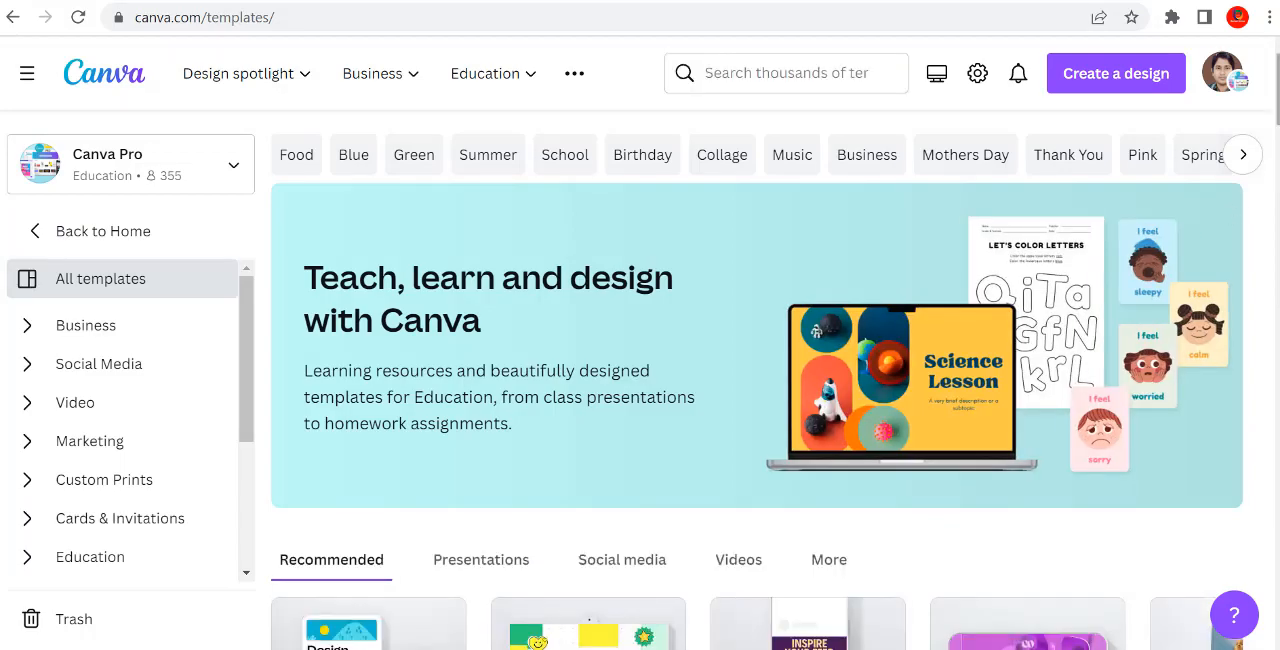
scroll(767, 380, "down", 9)
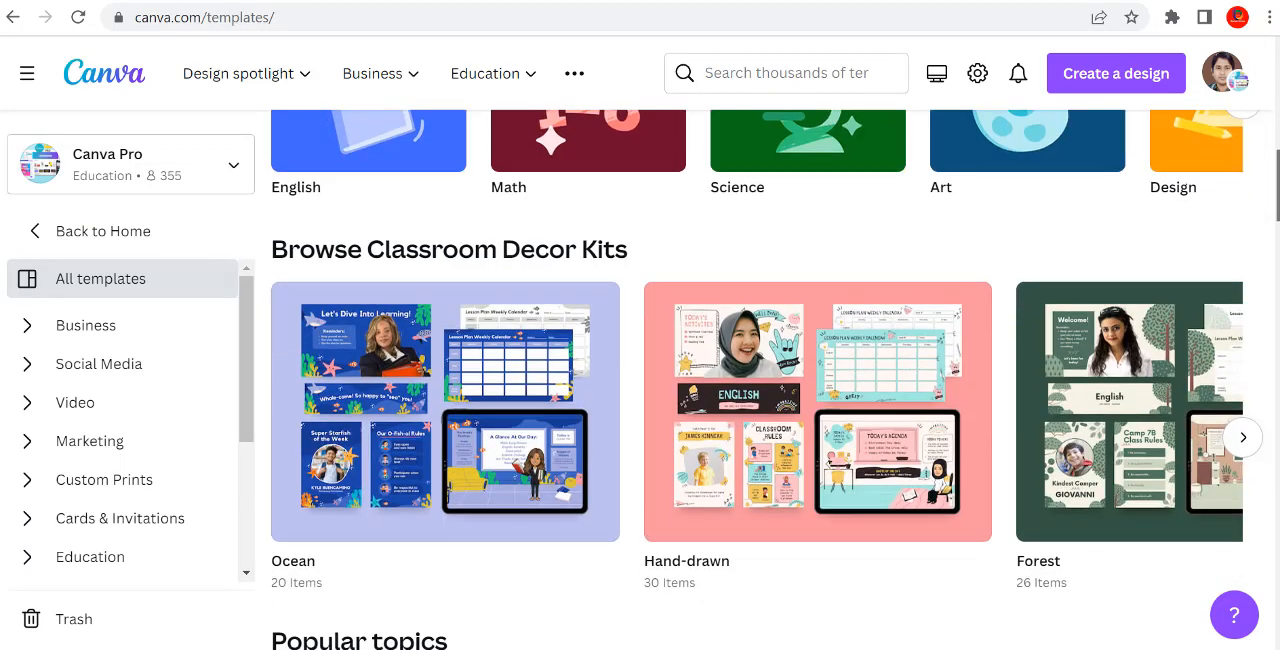
scroll(767, 380, "down", 4)
scroll(767, 380, "down", 5)
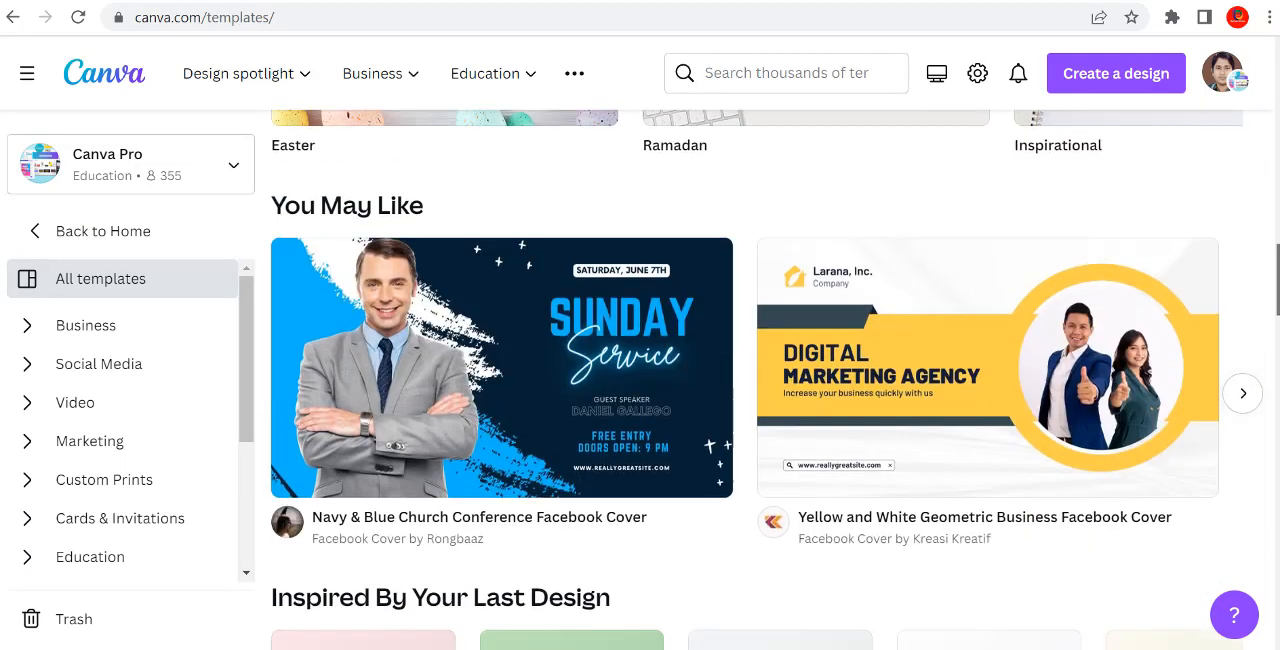
scroll(767, 380, "down", 5)
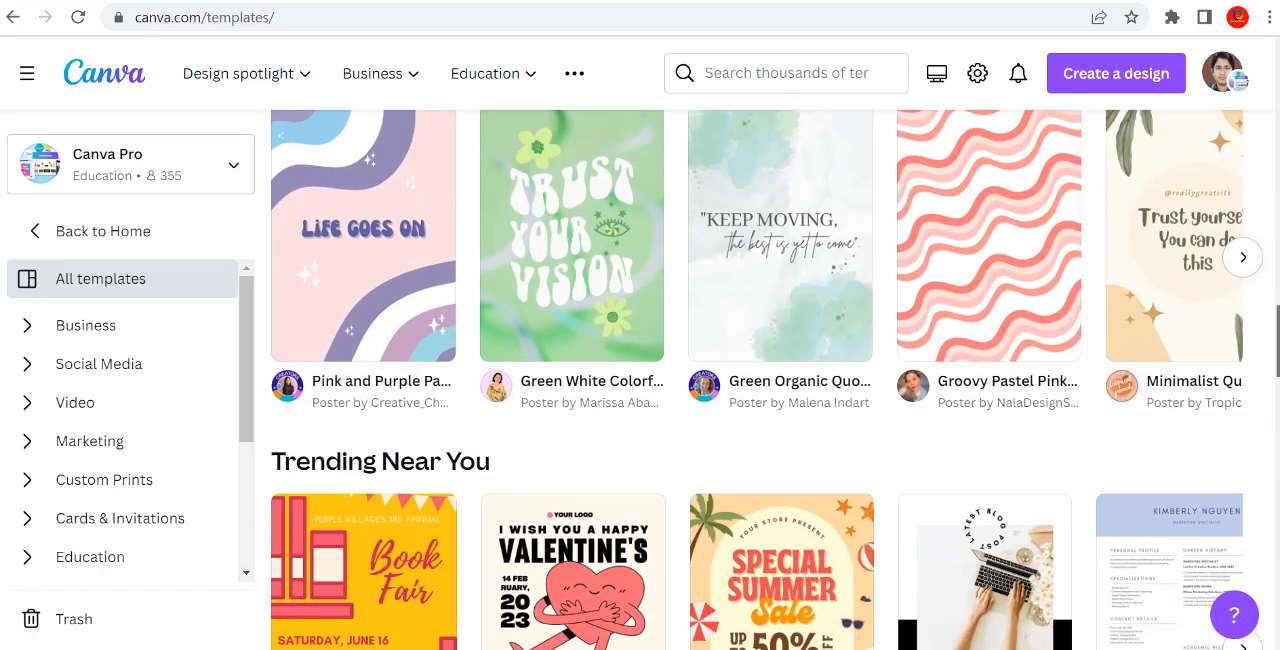
scroll(767, 380, "down", 4)
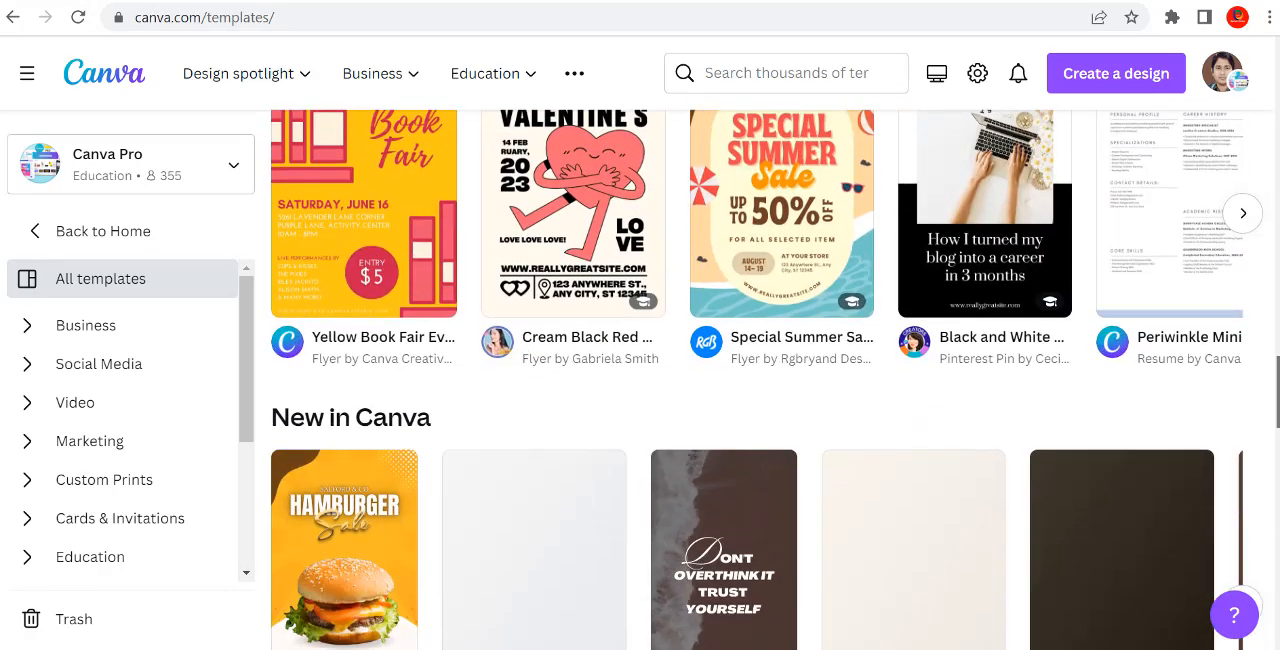
scroll(767, 380, "down", 2)
scroll(767, 380, "down", 1)
scroll(767, 380, "down", 4)
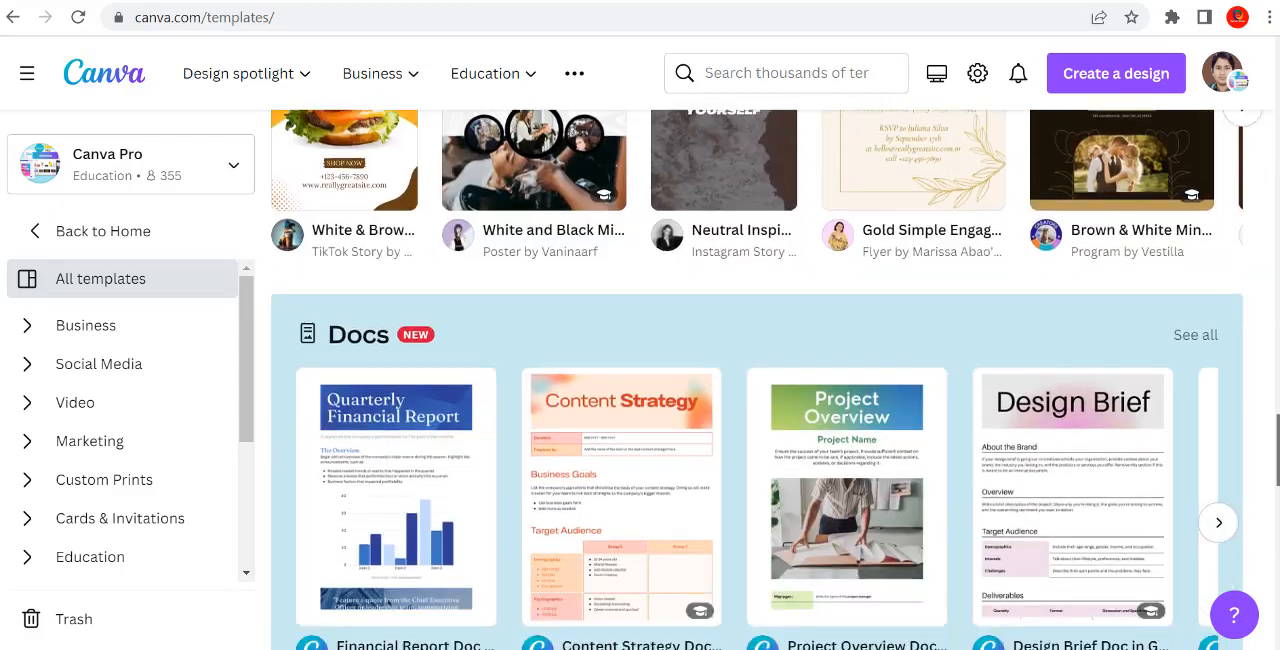
scroll(767, 380, "down", 9)
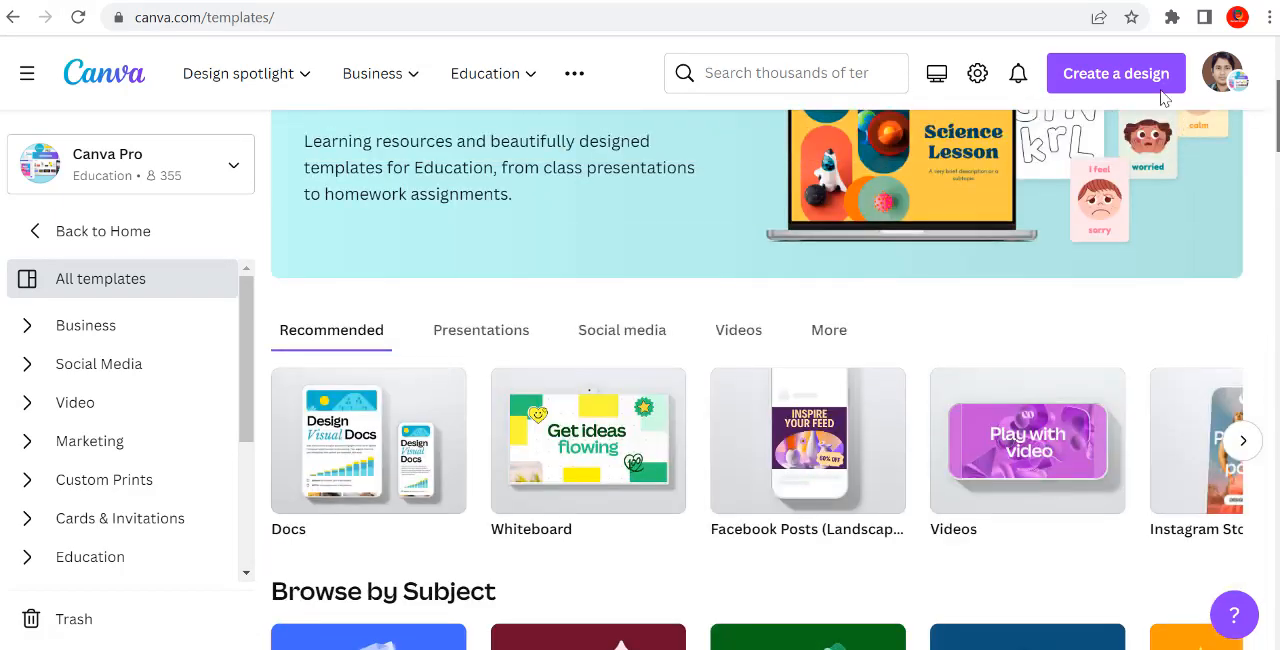
scroll(1163, 97, "up", 2)
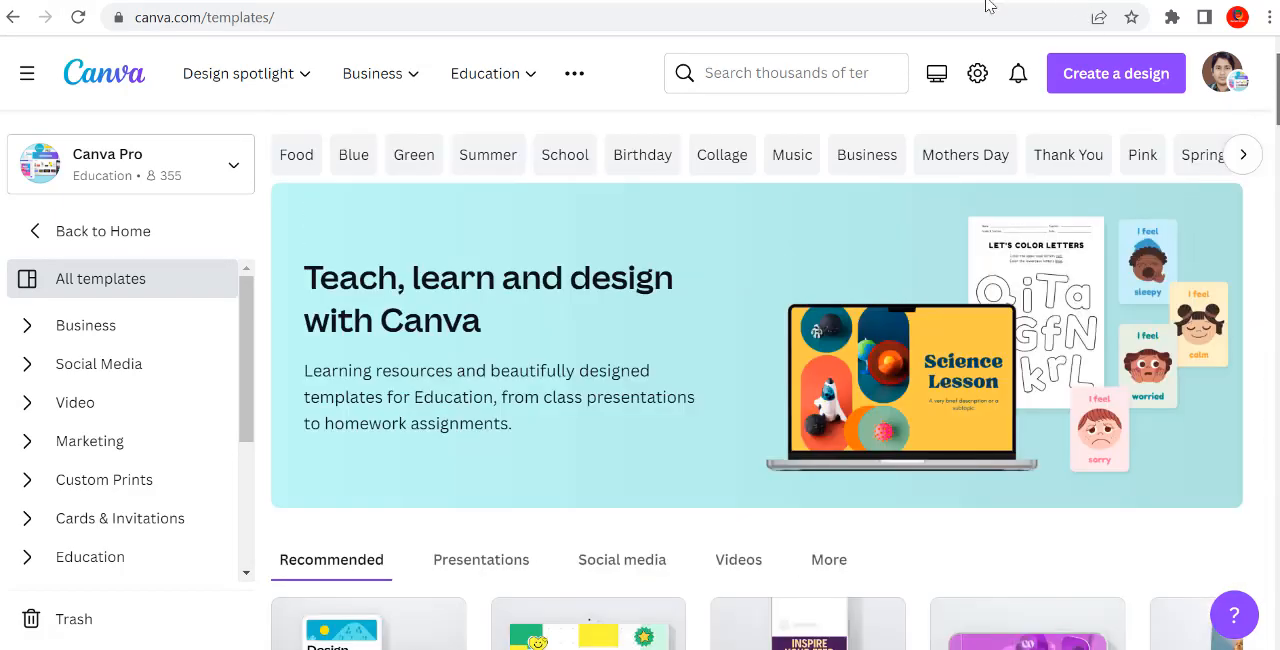
Step: Search the templates for "birthday"
left_click(762, 63)
type("bi")
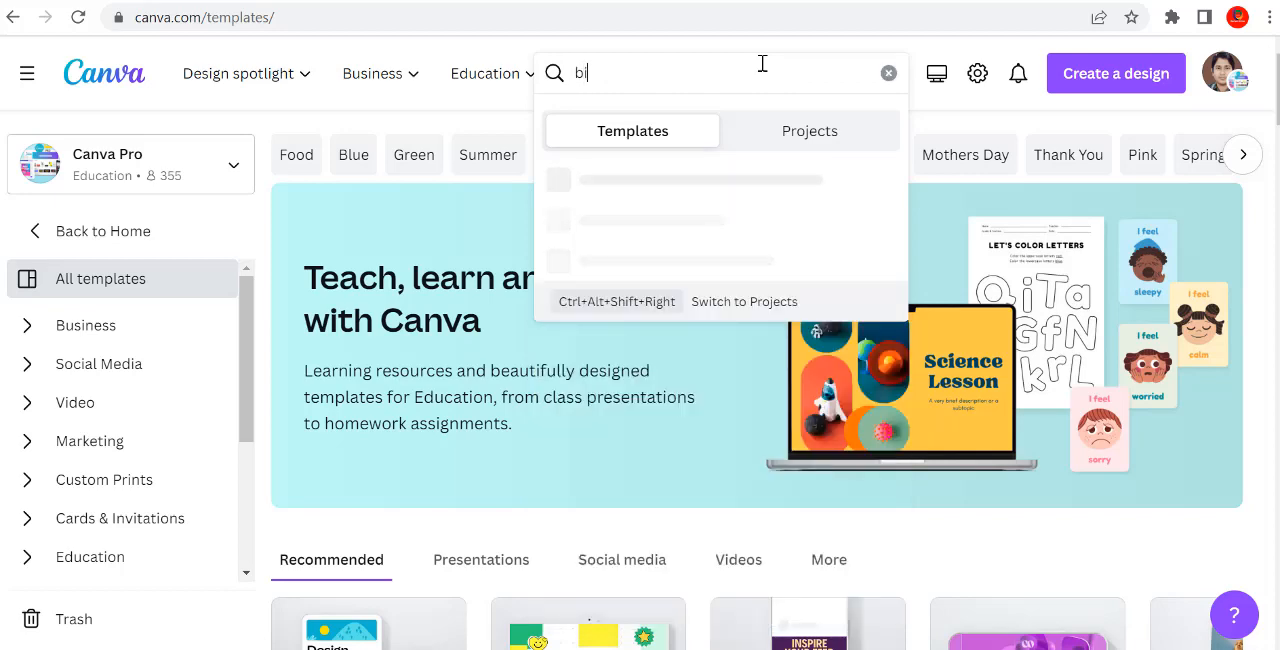
type("rth")
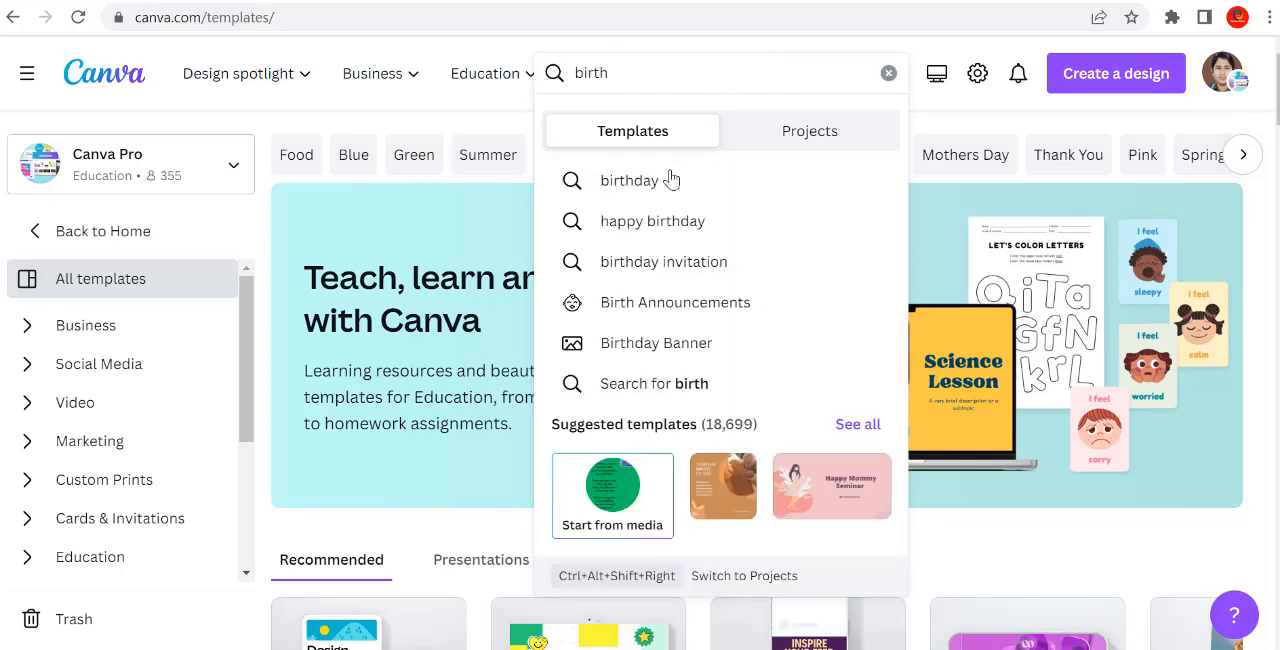
left_click(646, 195)
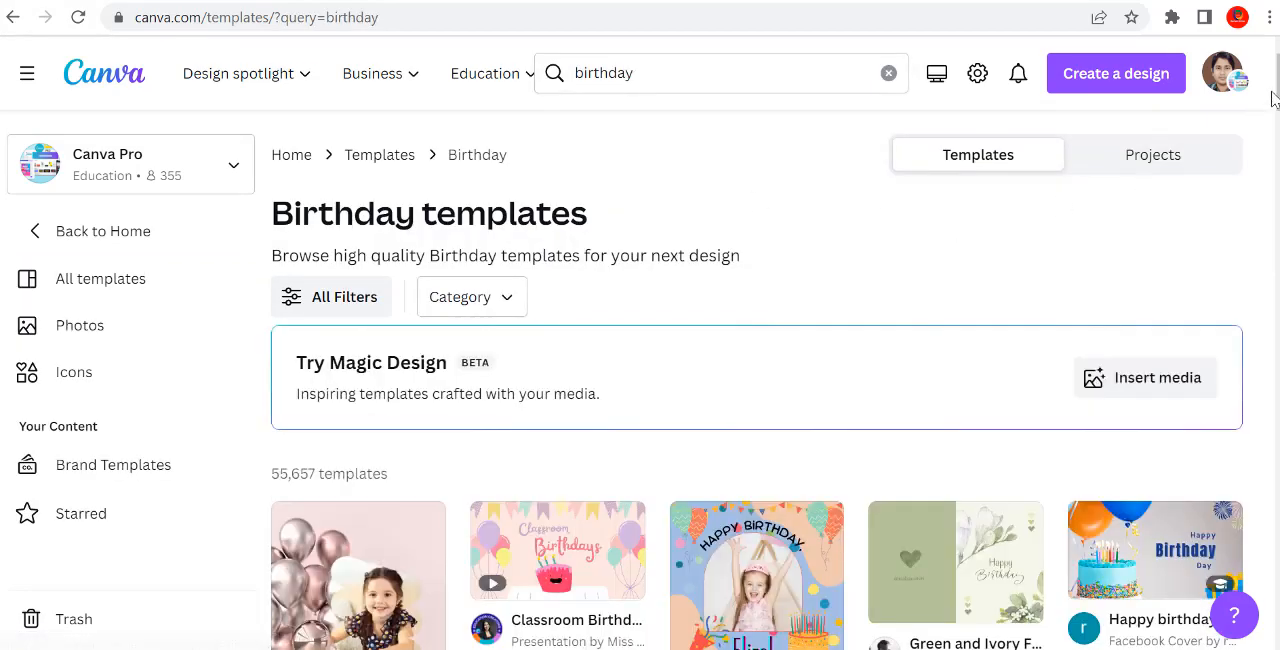
Step: Open the Happy Birthday Announcement Blue and Flesh Pastel template from the birthday templates for customizing
scroll(757, 380, "down", 3)
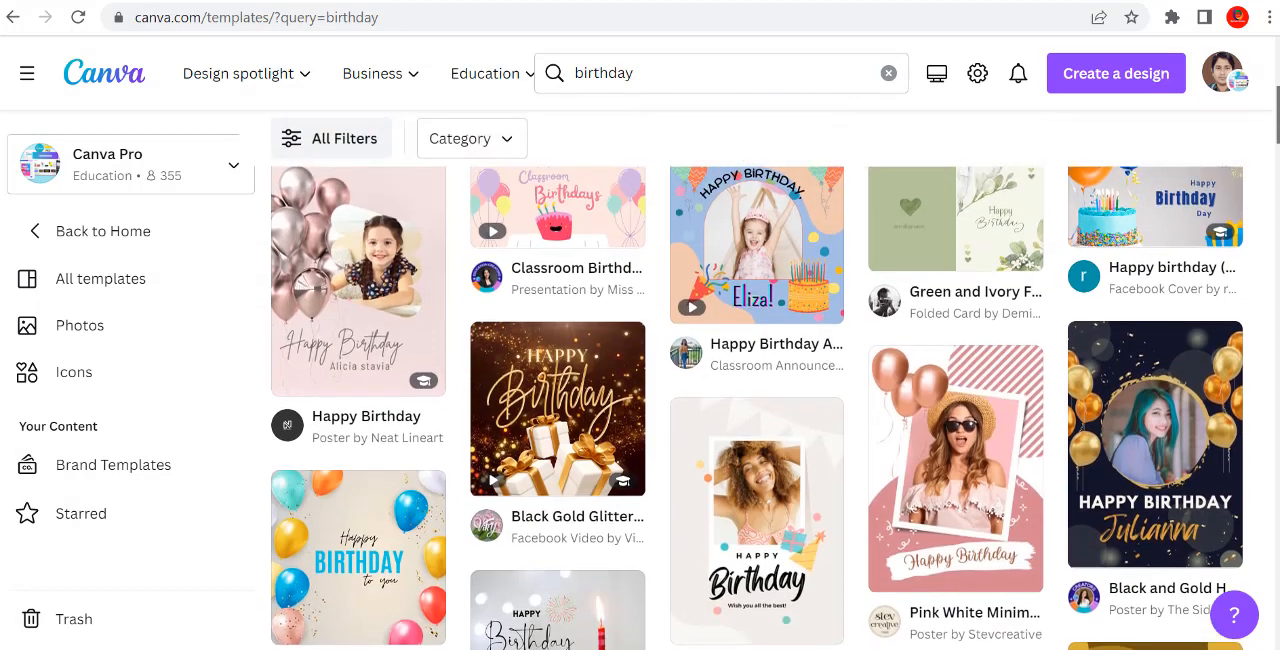
left_click_drag(1278, 113, 1278, 112)
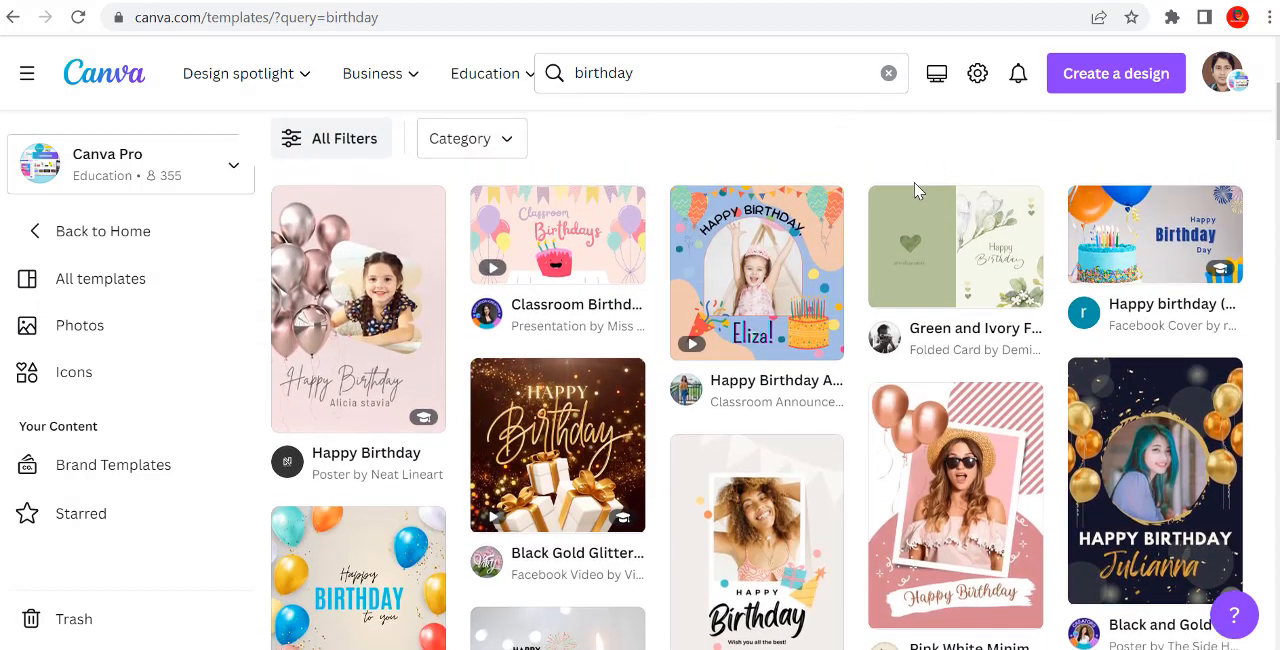
left_click(790, 270)
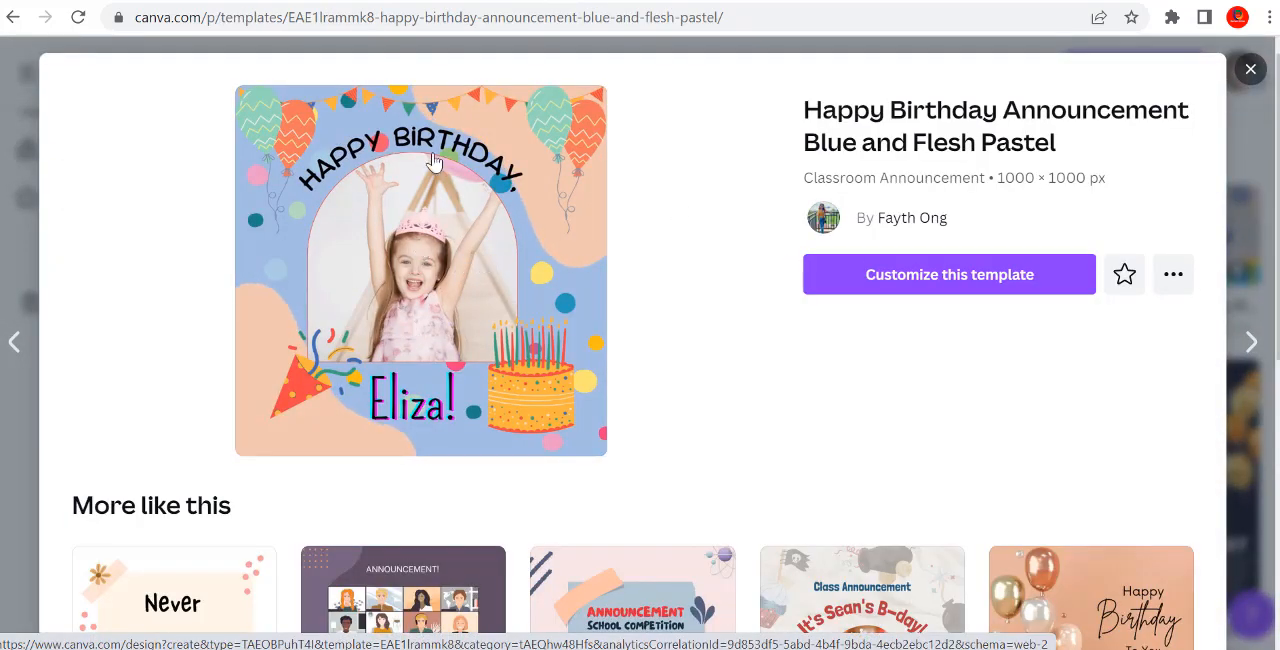
left_click(886, 284)
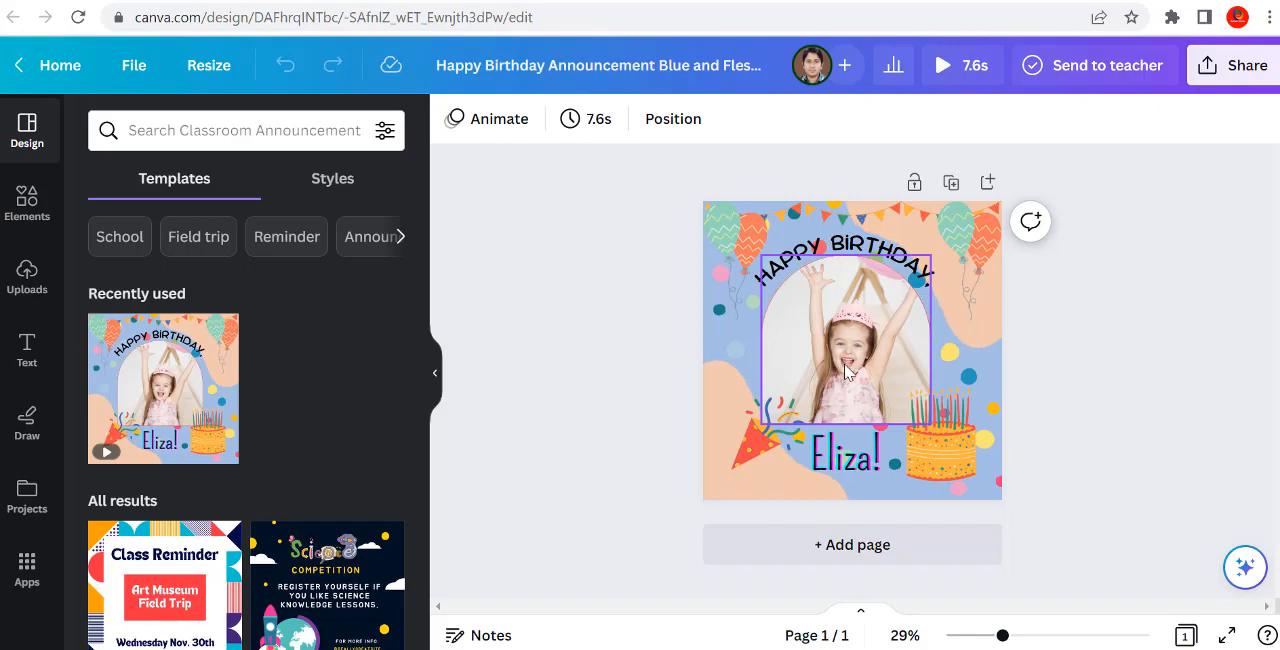
Step: Replace the sample name below the photo with the birthday person's first name, starting with a capital letter
left_click(836, 476)
left_click(836, 476)
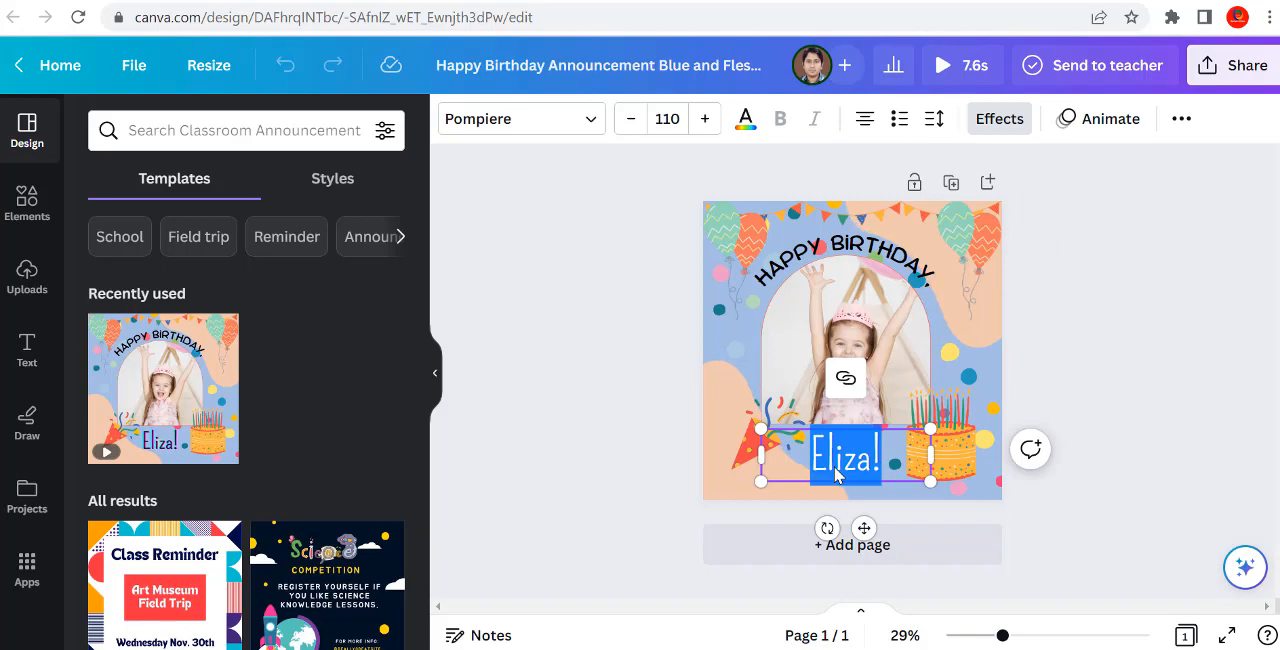
type("b")
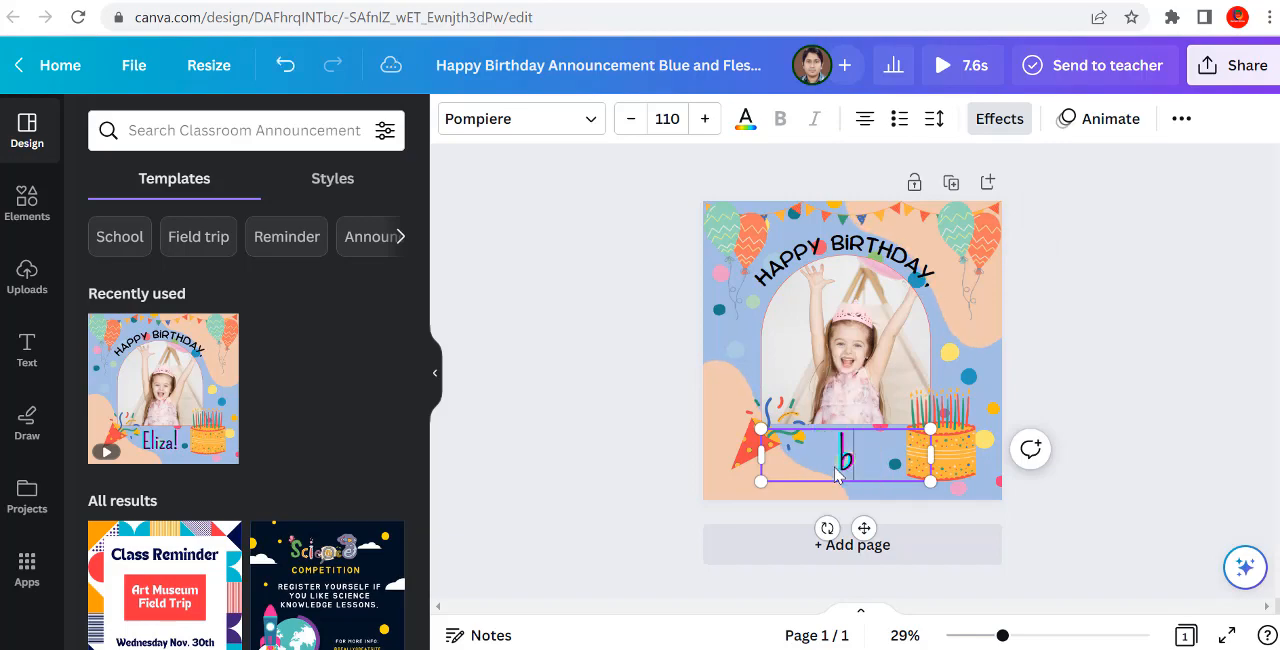
type("ikram")
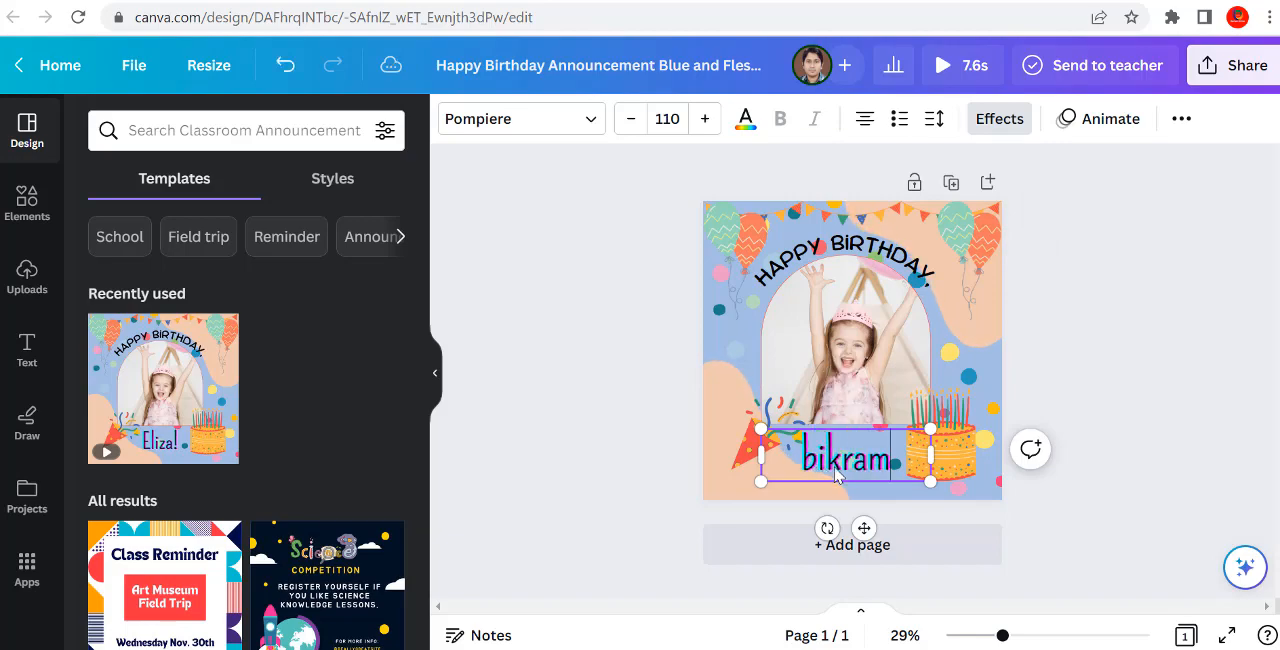
key("BackSpace")
key("BackSpace")
key("BackSpace")
key("BackSpace")
key("BackSpace")
key("BackSpace")
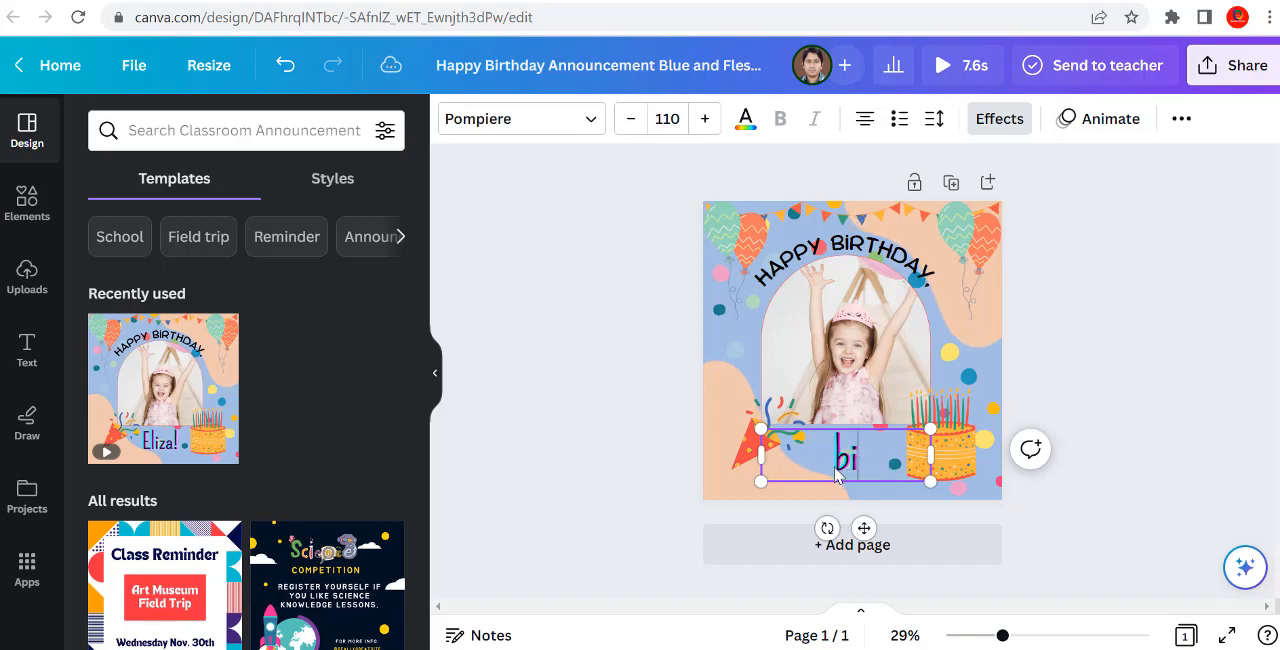
type("Bi")
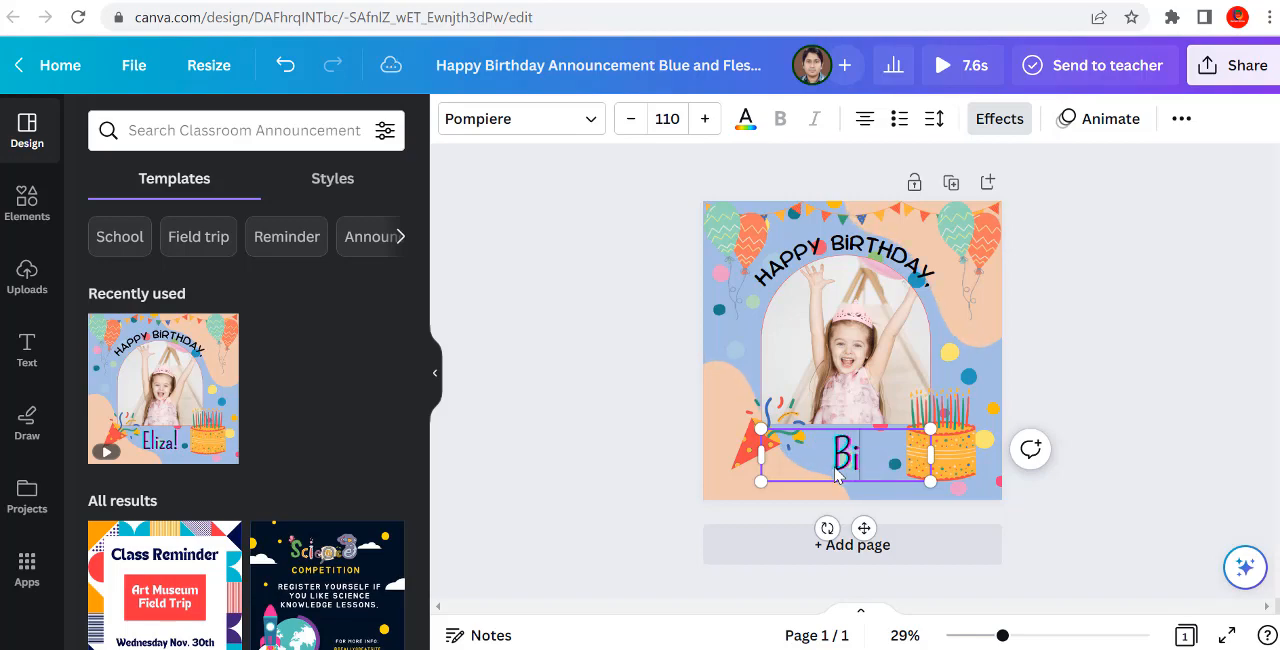
type("kram")
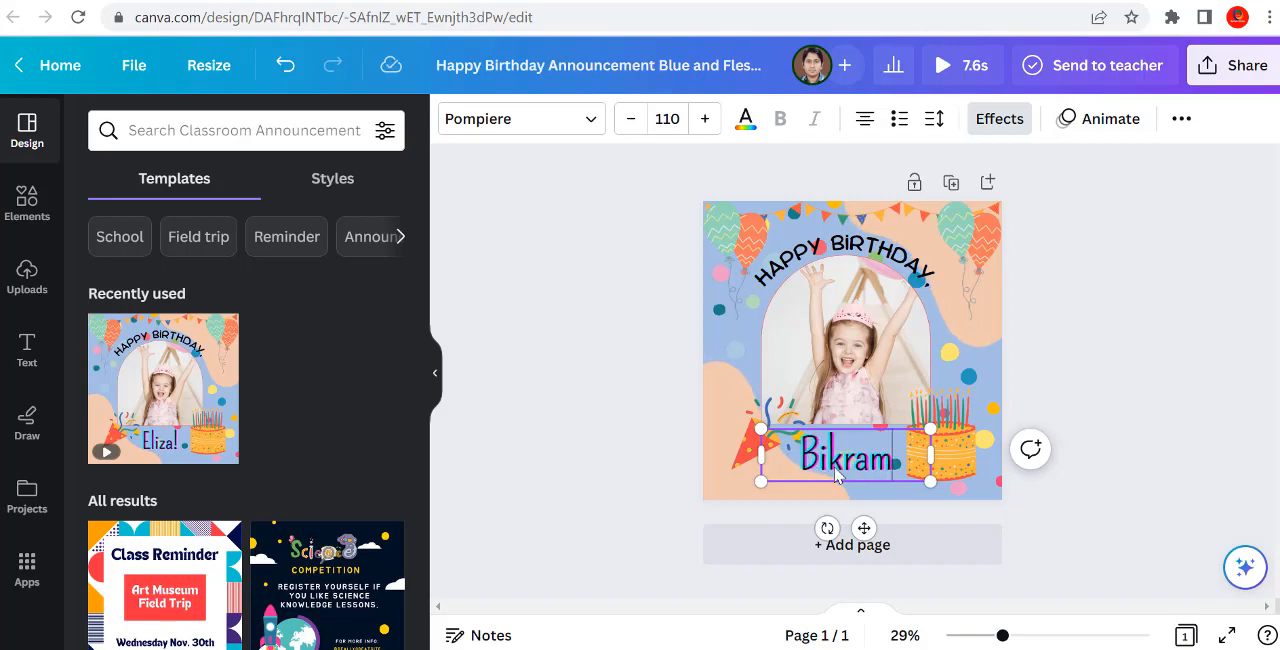
Step: Replace the girl's photo in the arched frame with the uploaded portrait of the man in the white shirt
left_click(839, 369)
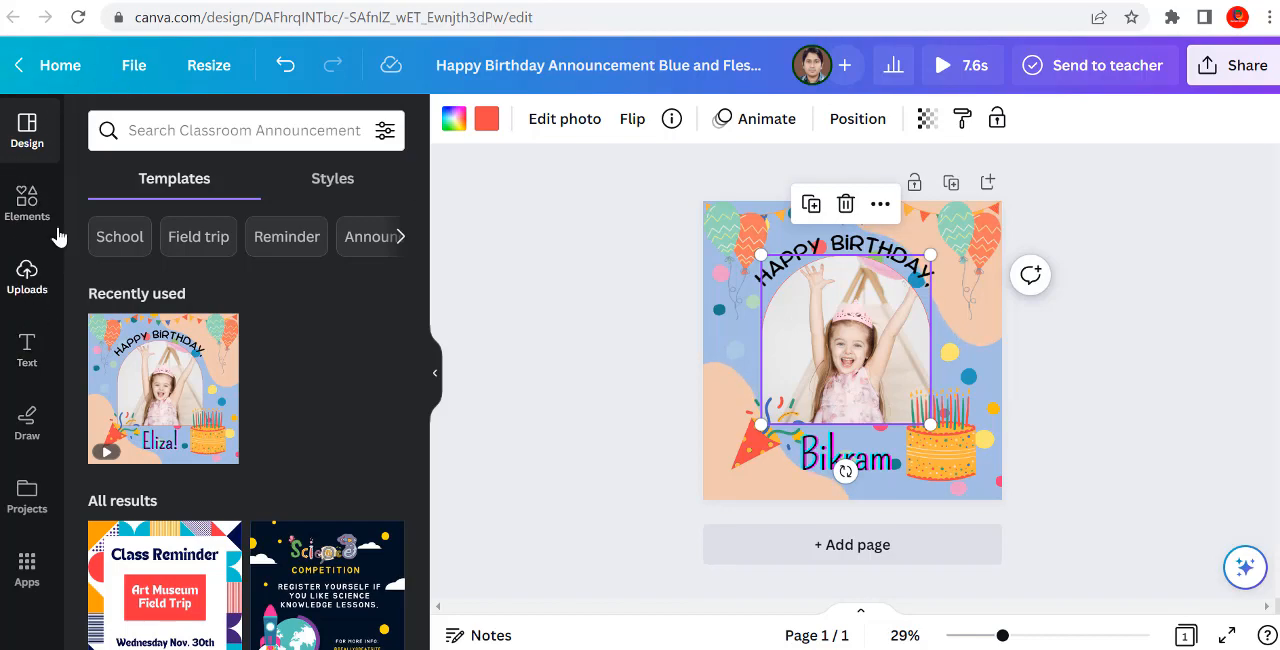
left_click(27, 279)
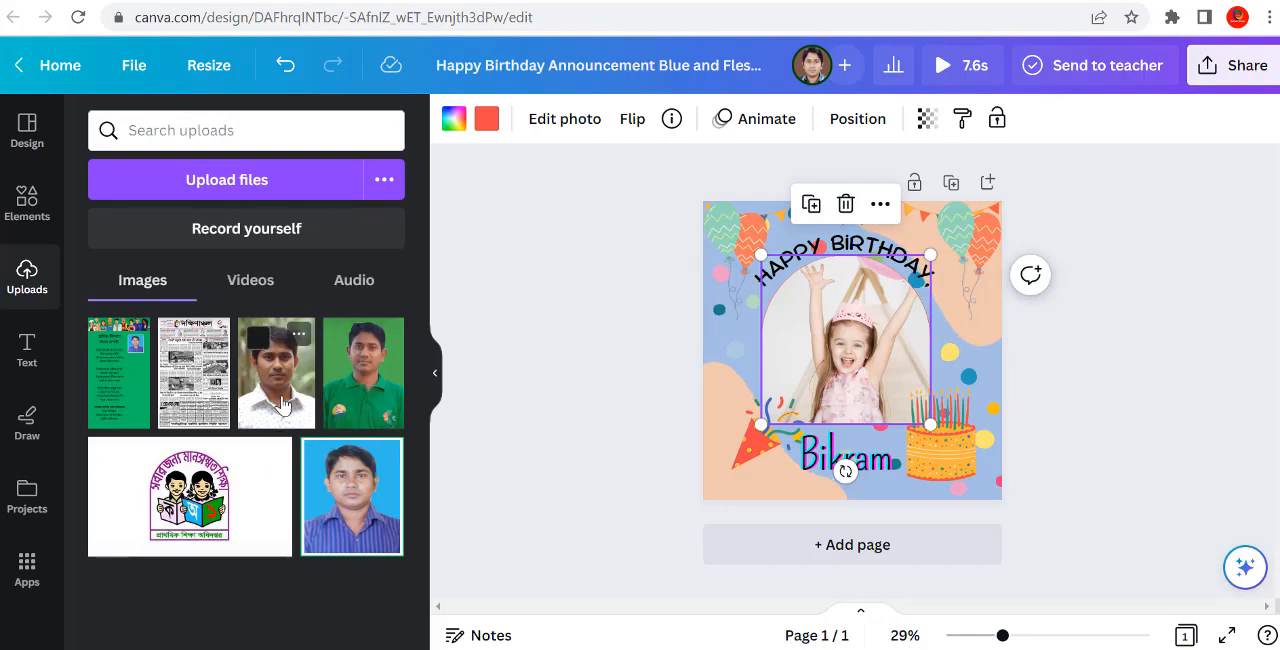
left_click(283, 404)
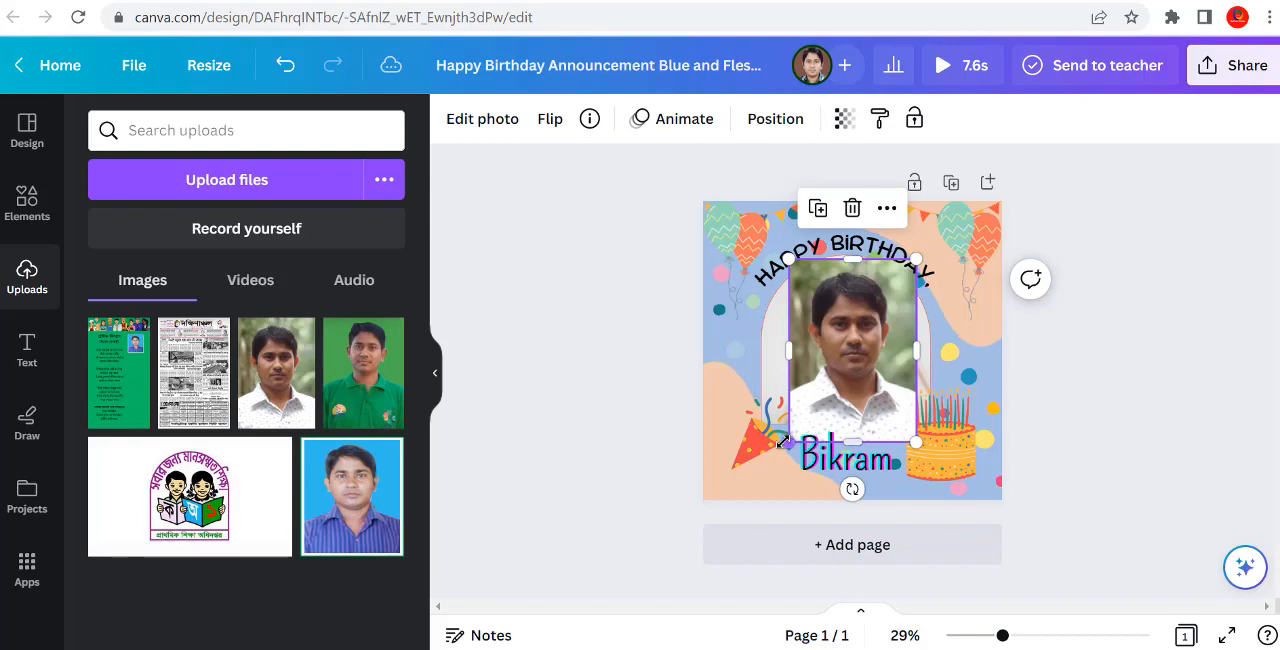
mouse_move(783, 441)
left_mouse_down()
mouse_move(817, 397)
mouse_move(794, 434)
left_mouse_up()
mouse_move(852, 384)
left_mouse_down()
mouse_move(809, 406)
mouse_move(829, 381)
left_mouse_up()
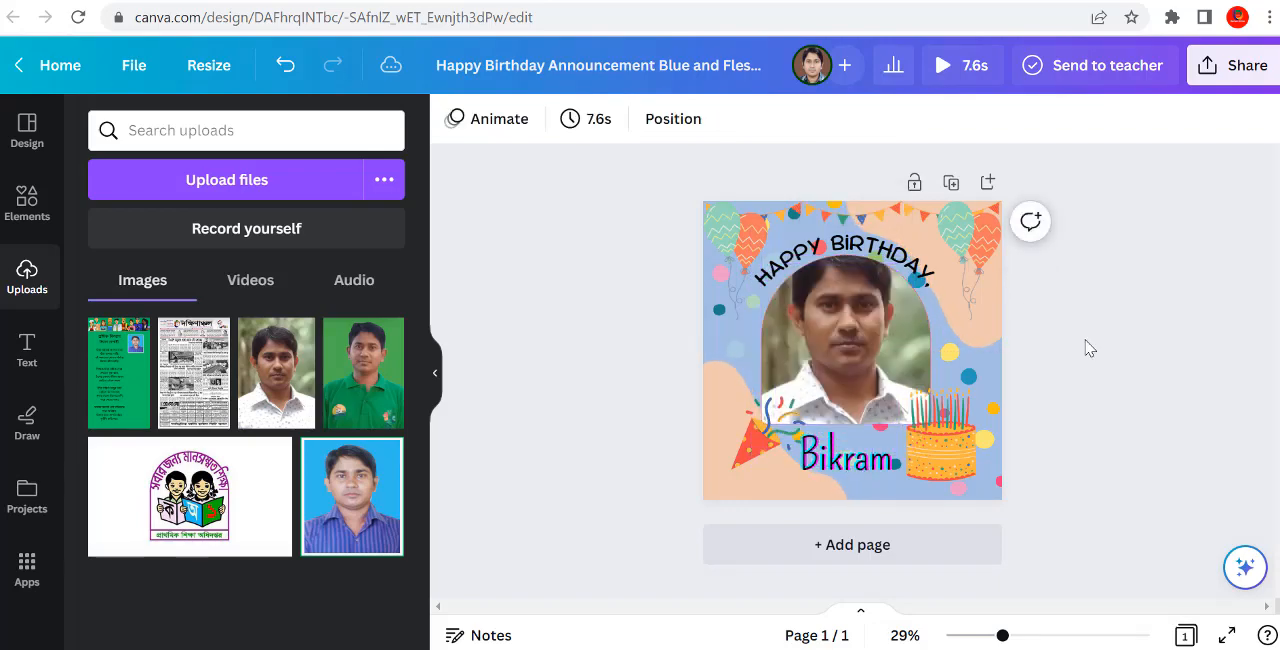
left_click(855, 370)
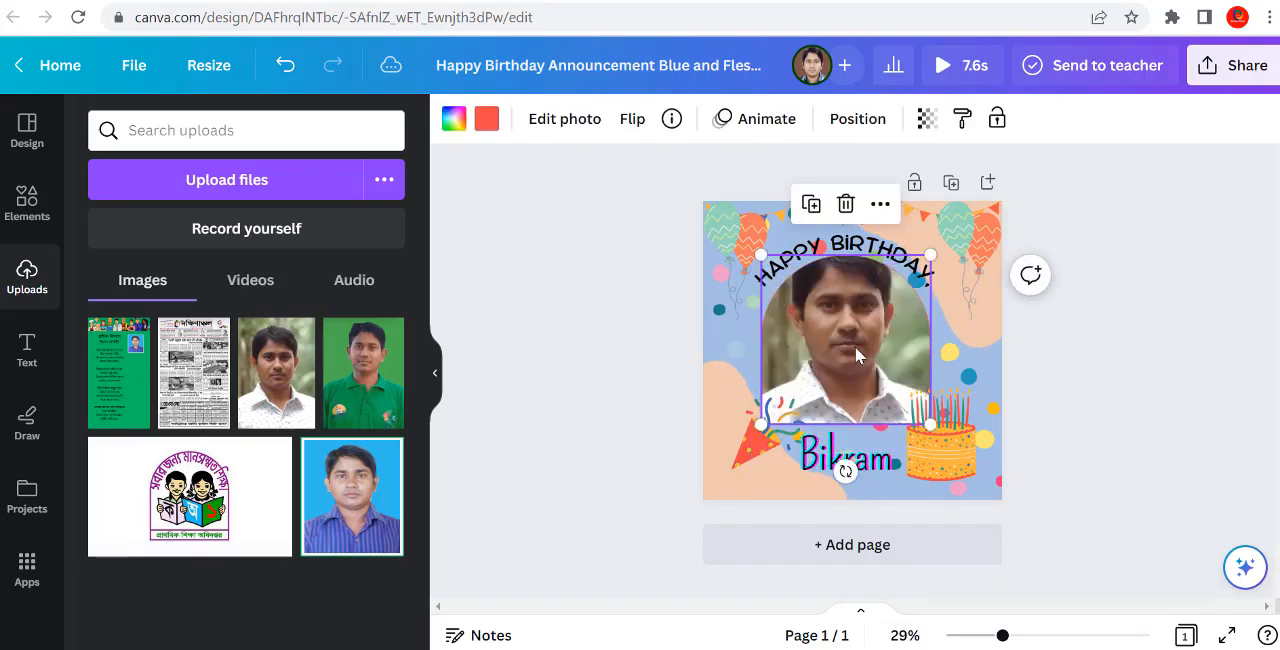
Step: Nudge the portrait in the birthday design slightly downward between the arched greeting and the name, and deselect it
left_click_drag(855, 374, 853, 350)
left_click(1068, 323)
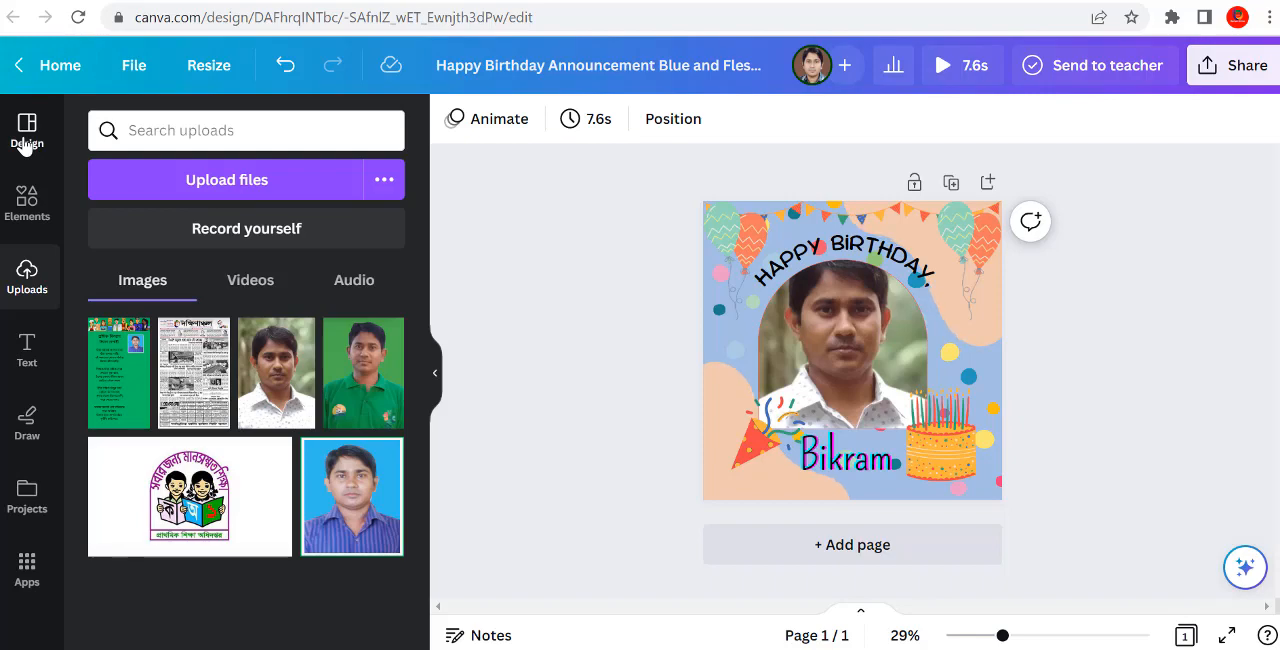
Step: Leave the birthday design and switch to the browser tab showing Google's start page
left_click(15, 72)
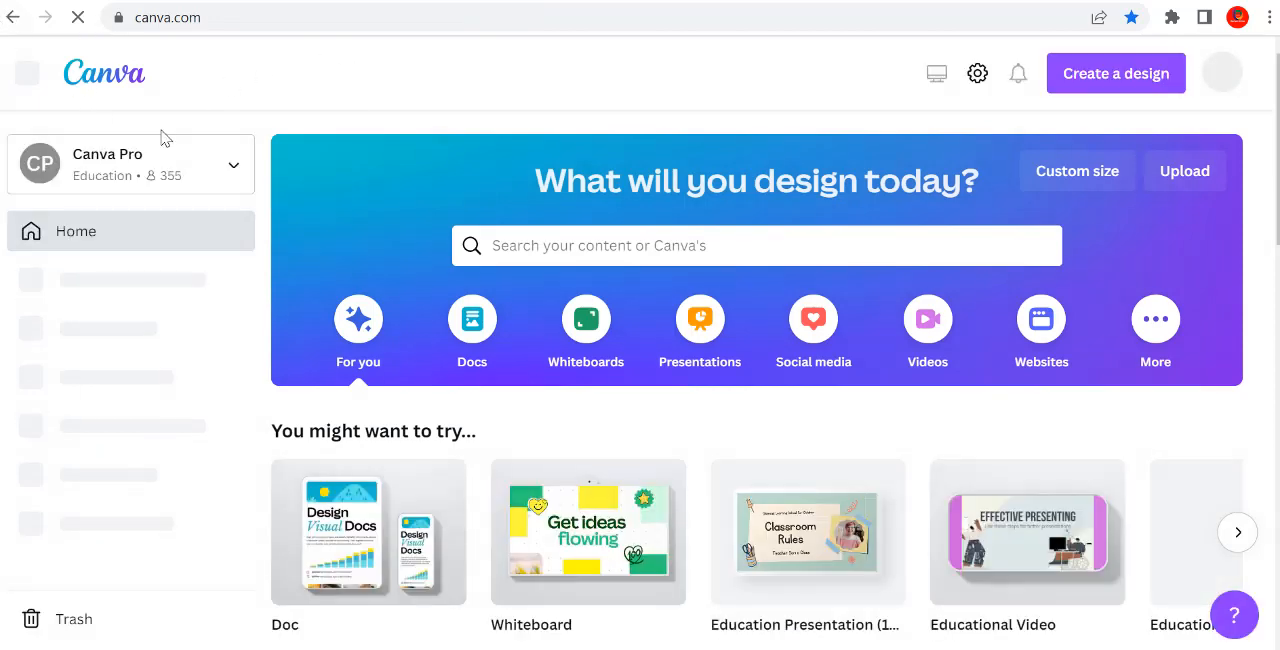
left_click(656, 2)
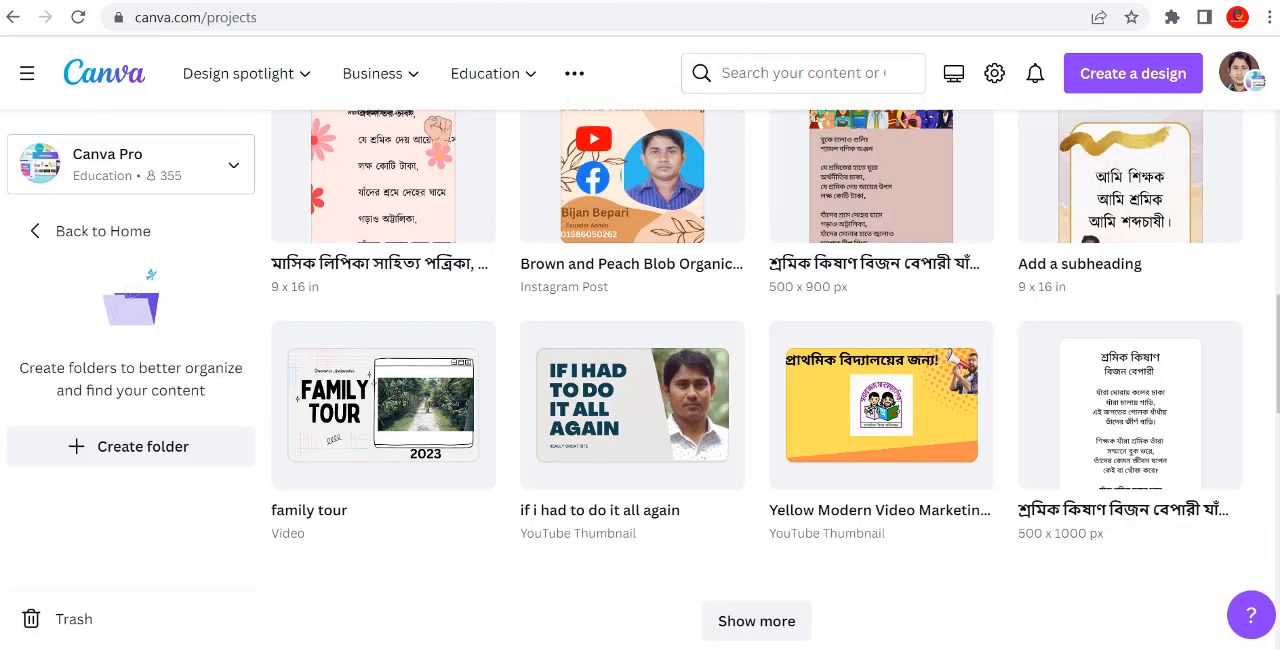
left_click(720, 2)
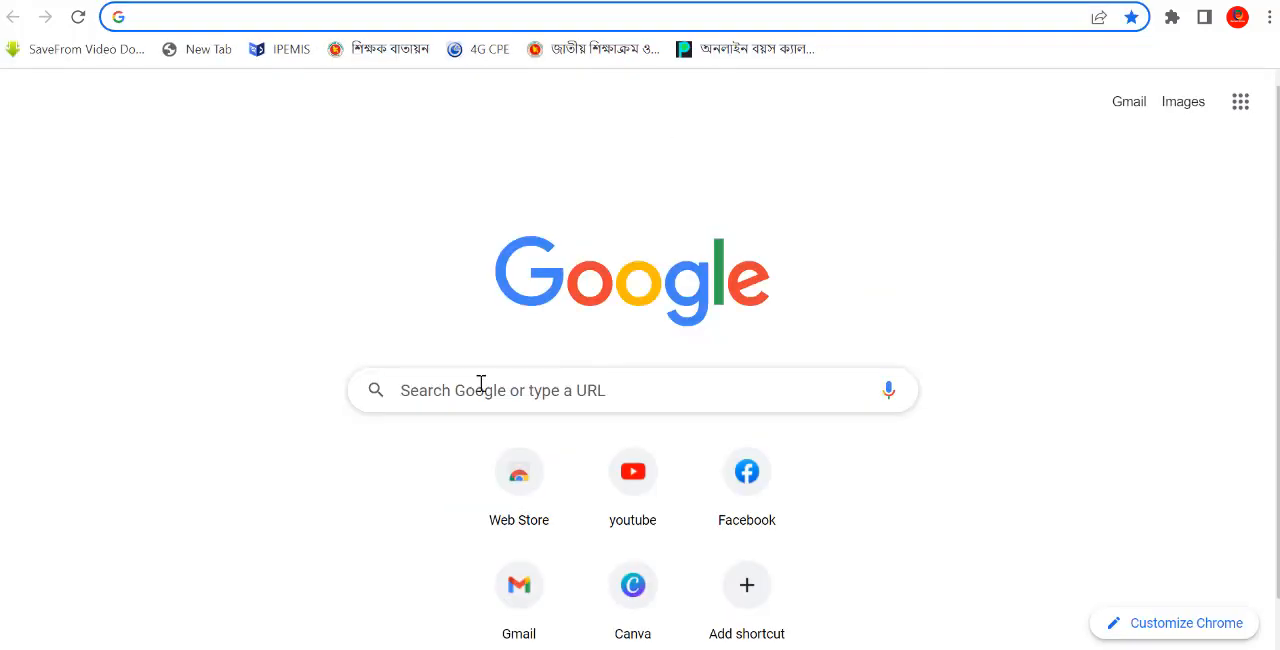
Step: Enter canva.com as the Google search to reach the Canva site
left_click(520, 398)
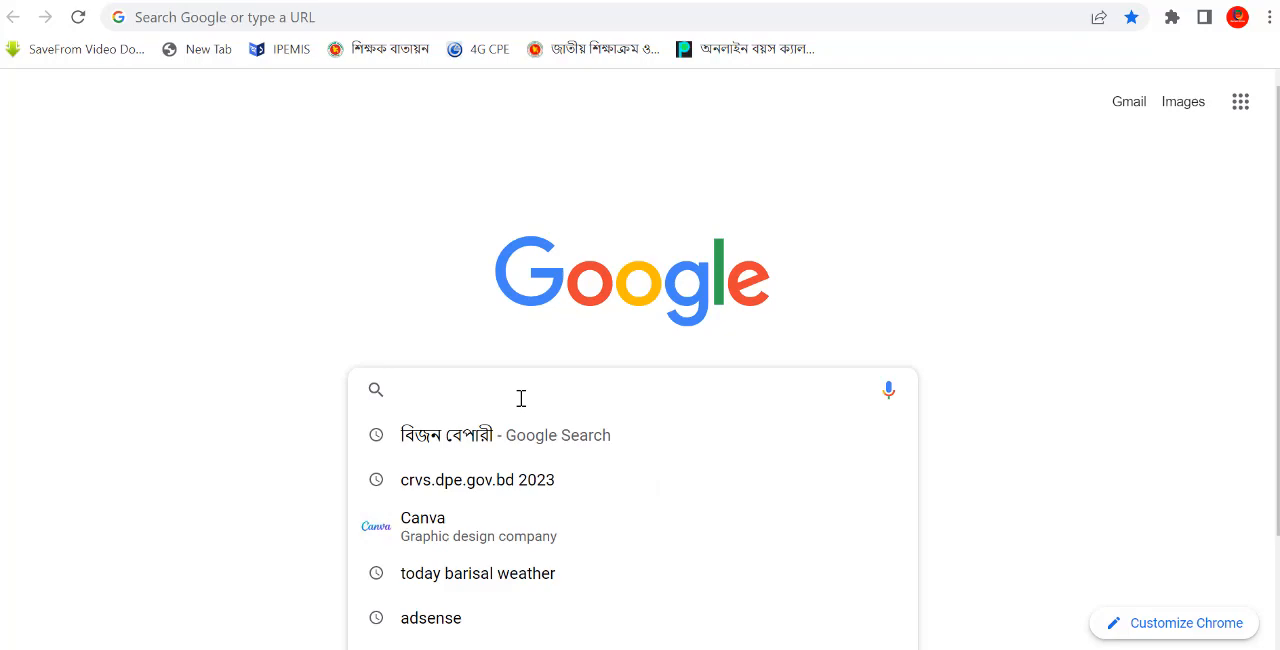
type("cab")
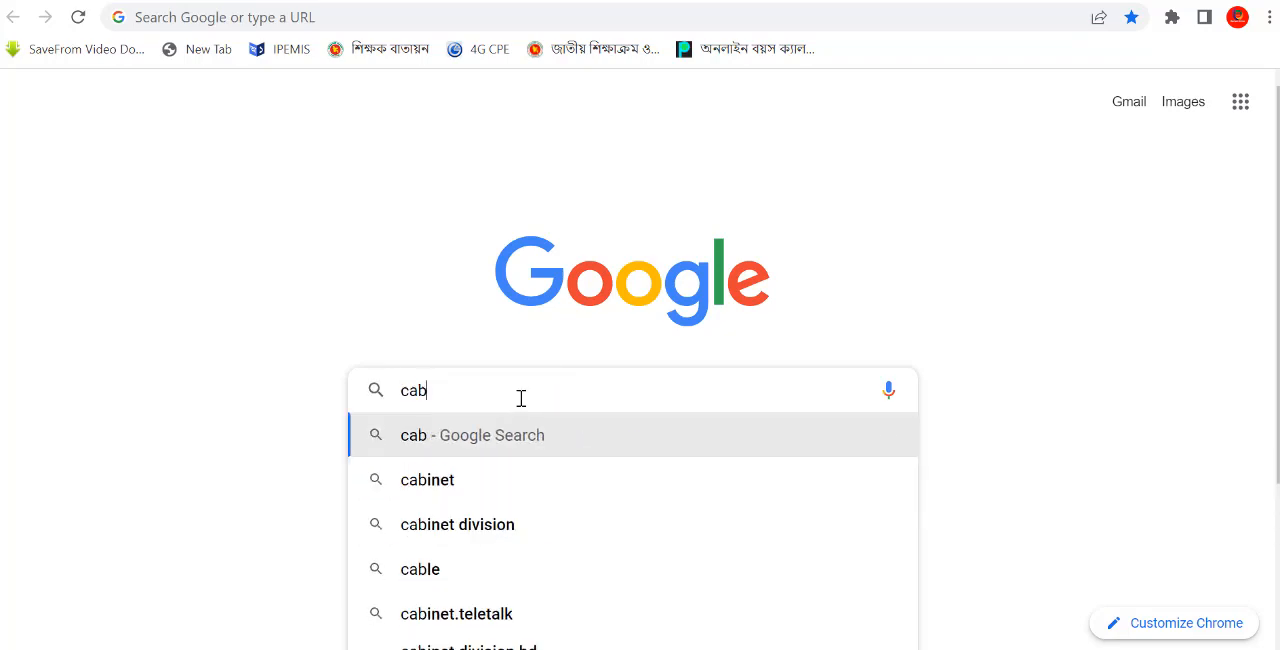
key("BackSpace")
type("nva")
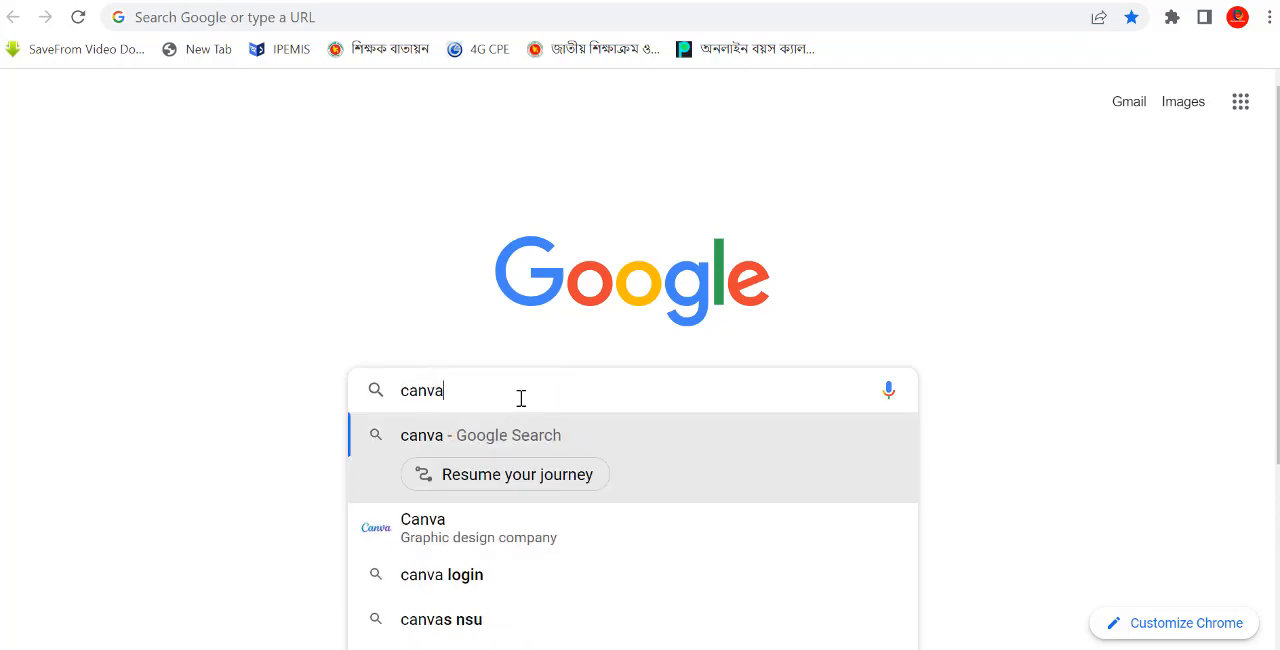
type(".com")
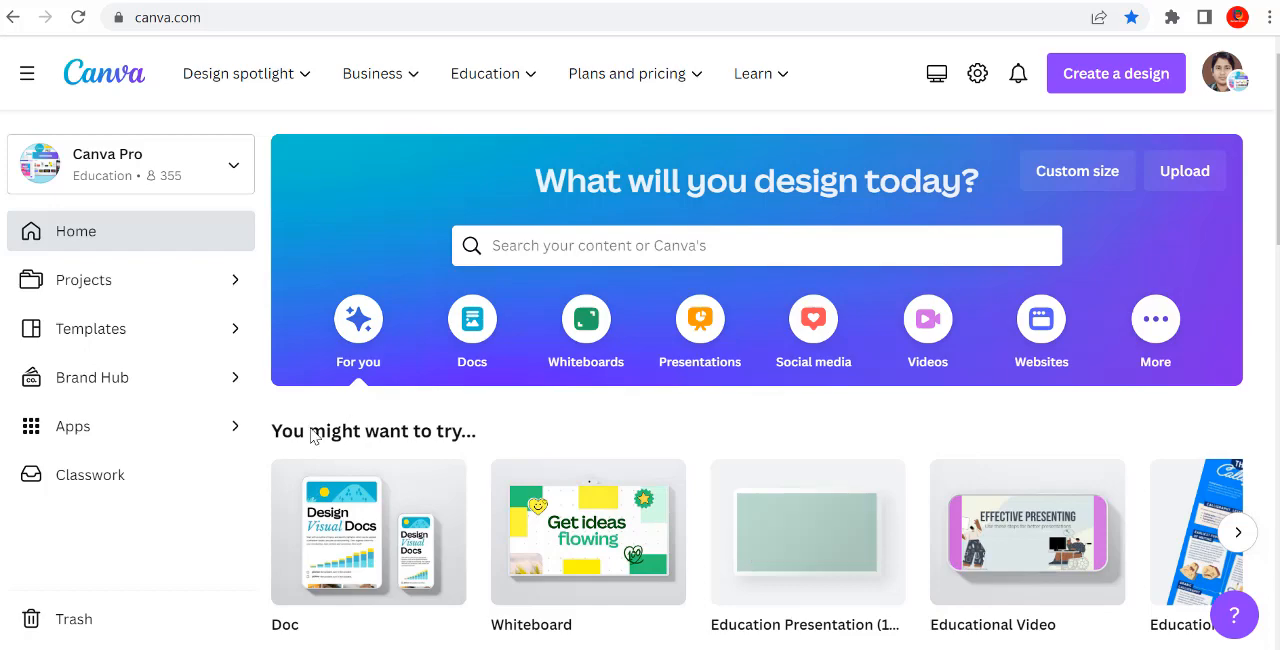
Step: Search the templates for "thumbnail" from the Canva home page
scroll(590, 481, "down", 10)
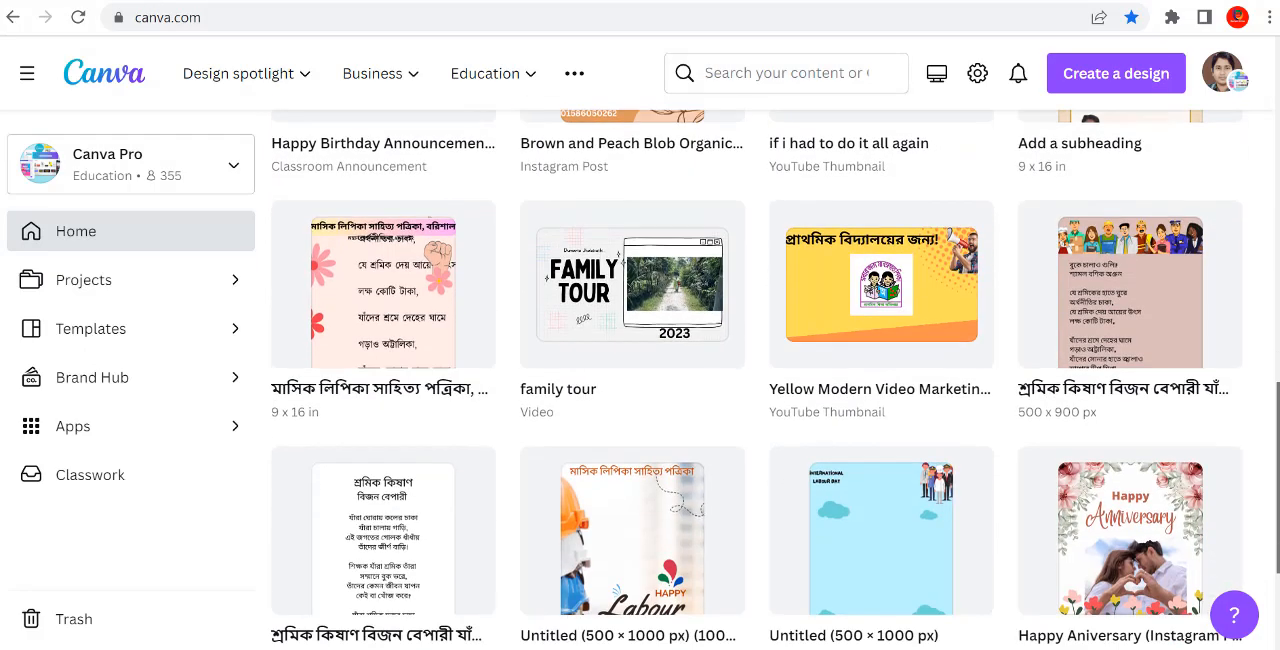
left_click_drag(1278, 470, 900, 310)
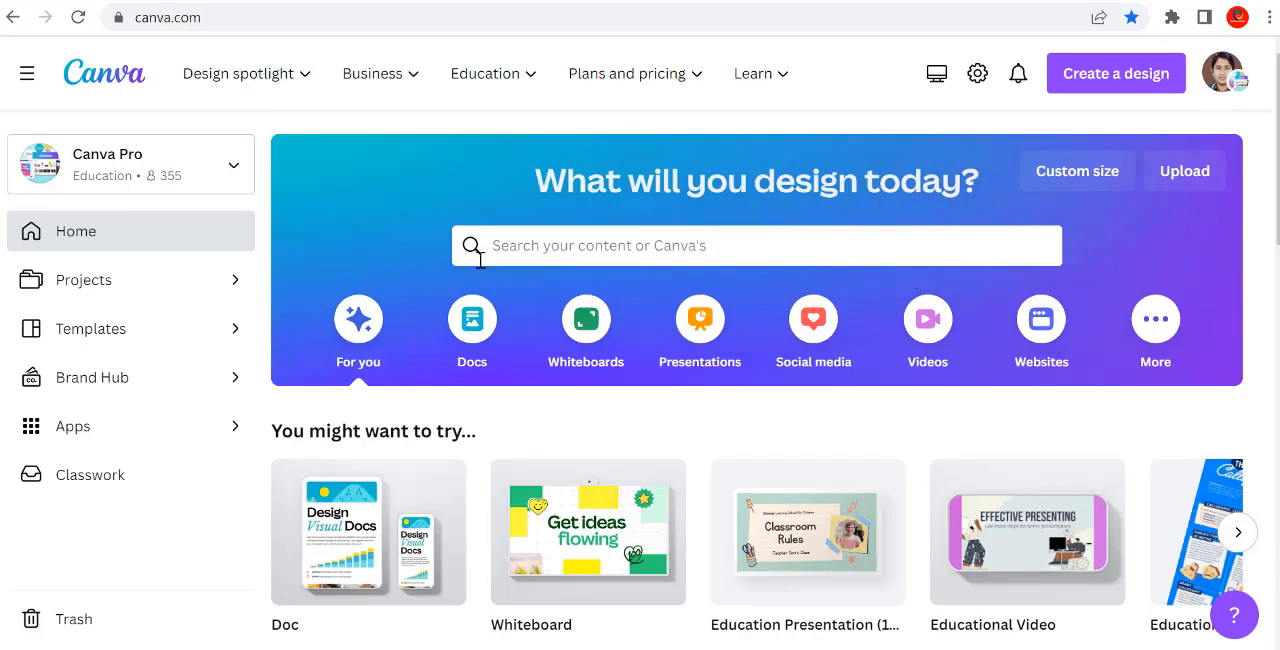
left_click(116, 333)
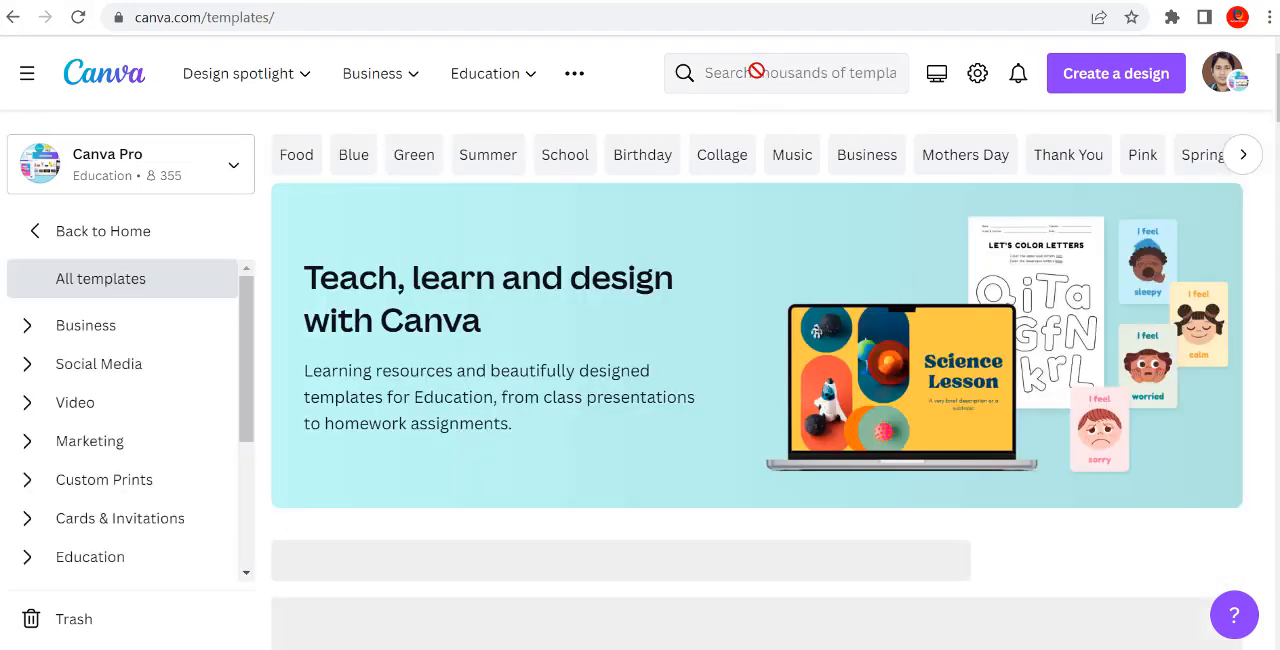
left_click(727, 76)
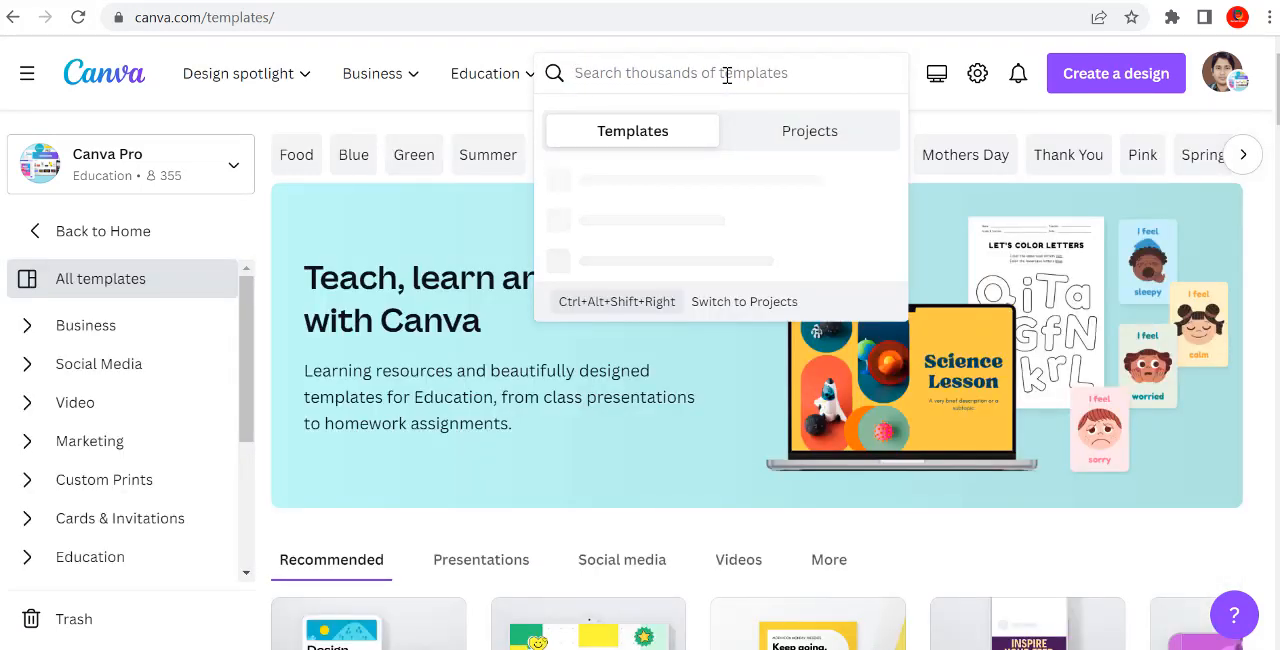
type("thi")
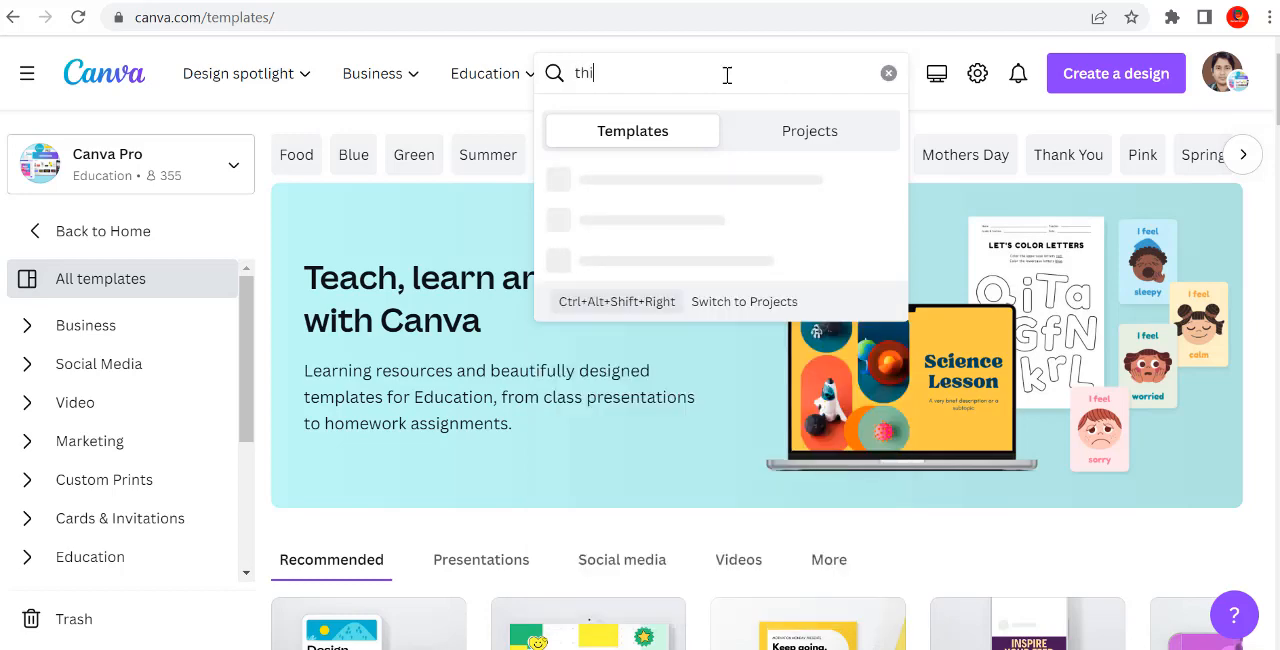
type("um")
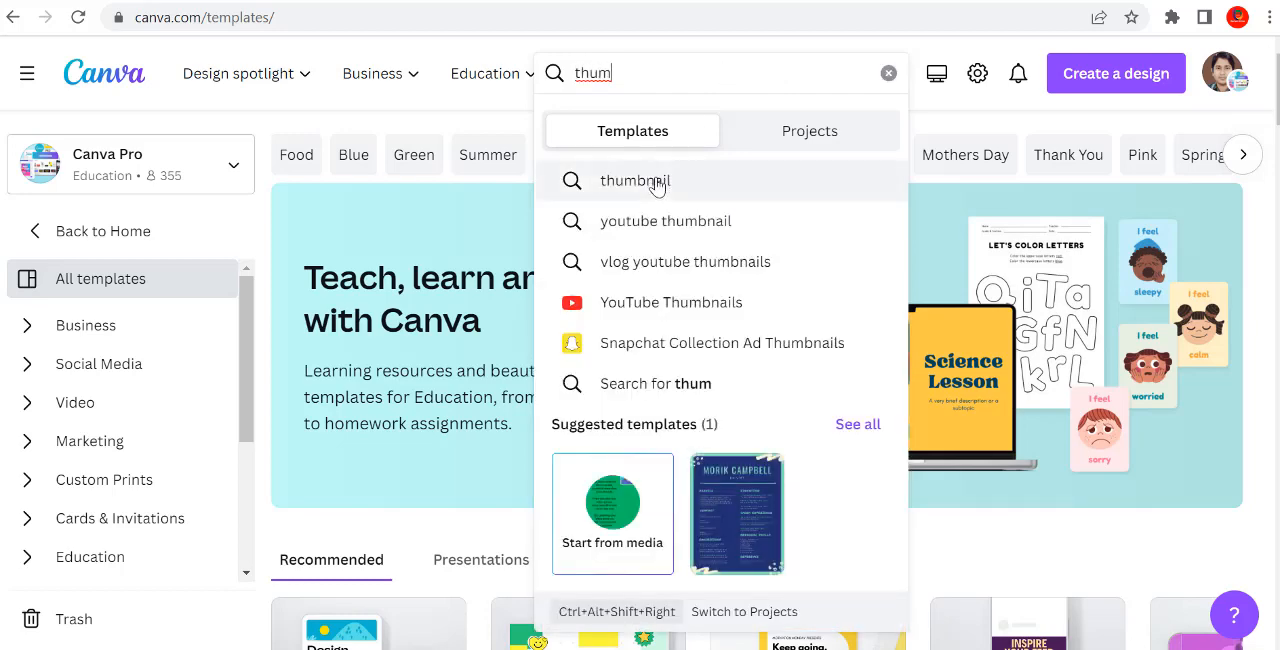
left_click(657, 188)
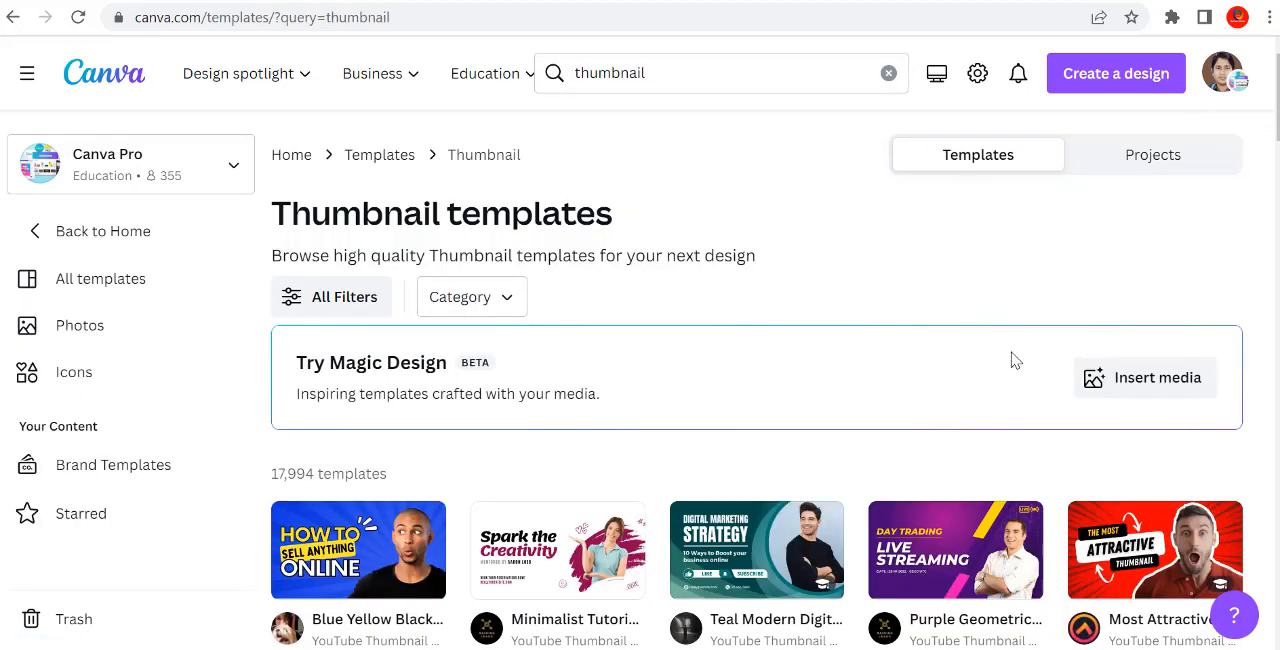
Step: Star the Minimalist Tutorial Event YouTube Thumbnail template and open it for customizing
left_click(558, 565)
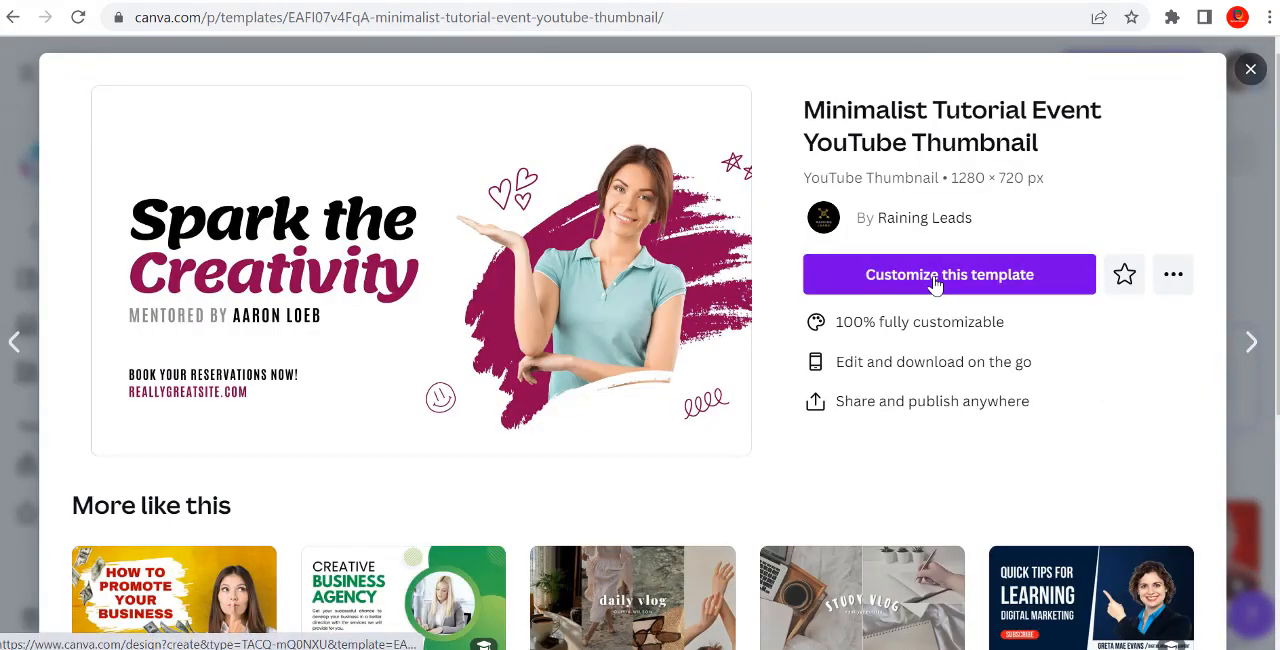
left_click(1123, 276)
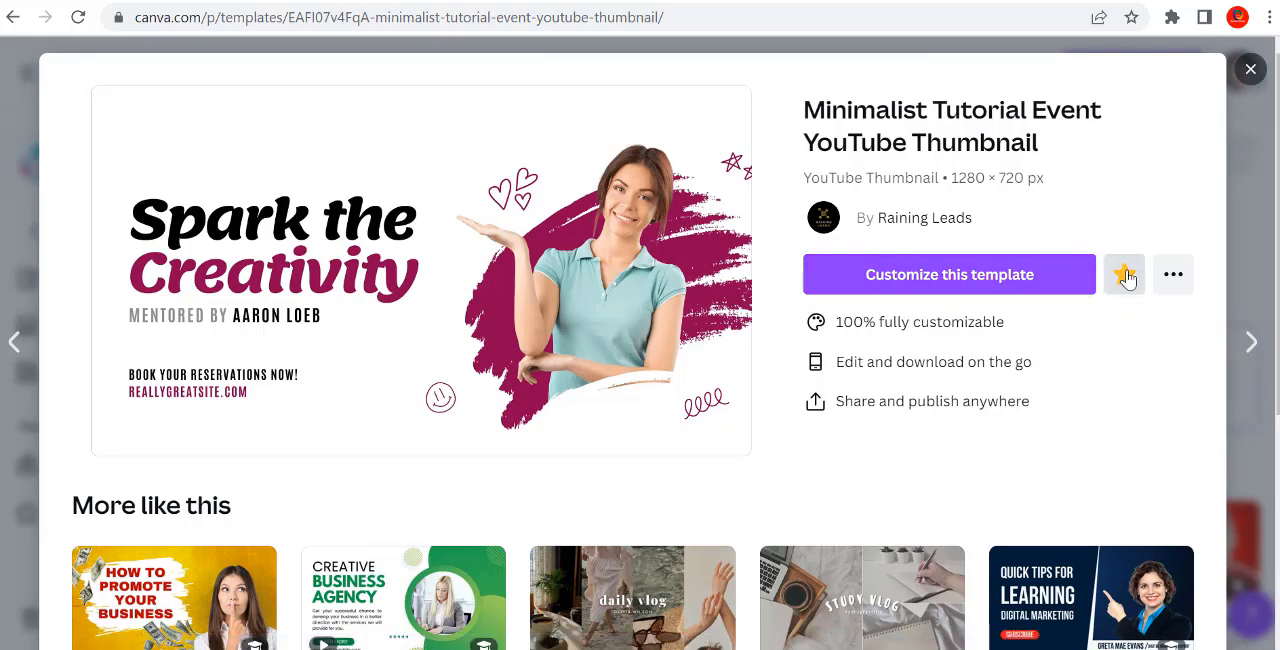
left_click(973, 274)
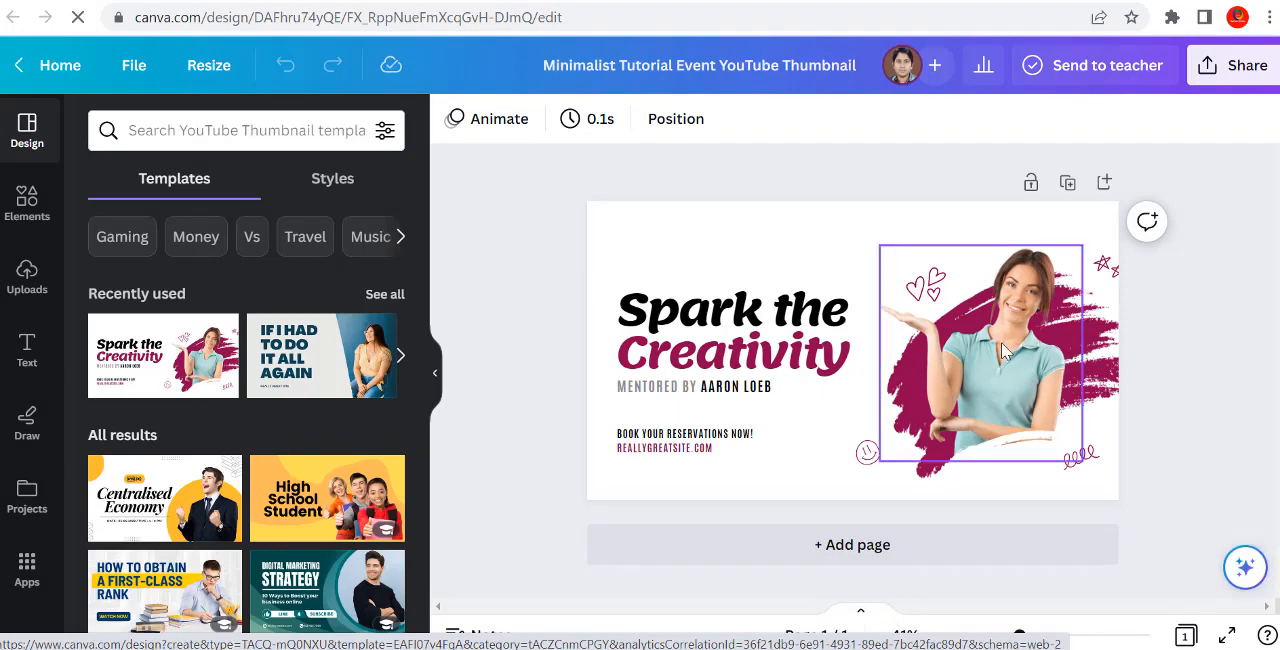
Step: Replace the thumbnail's "Spark the Creativity" headline with "Barisal Online", using initial capitals
left_click(716, 358)
left_click(716, 358)
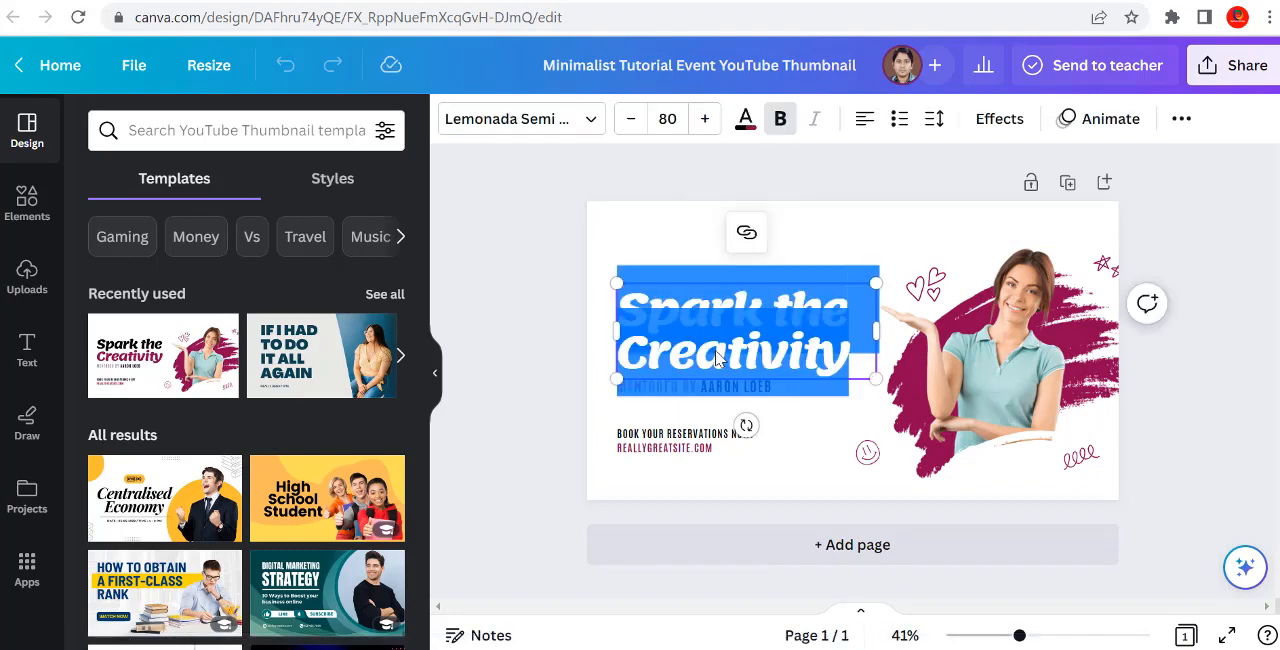
type("bari")
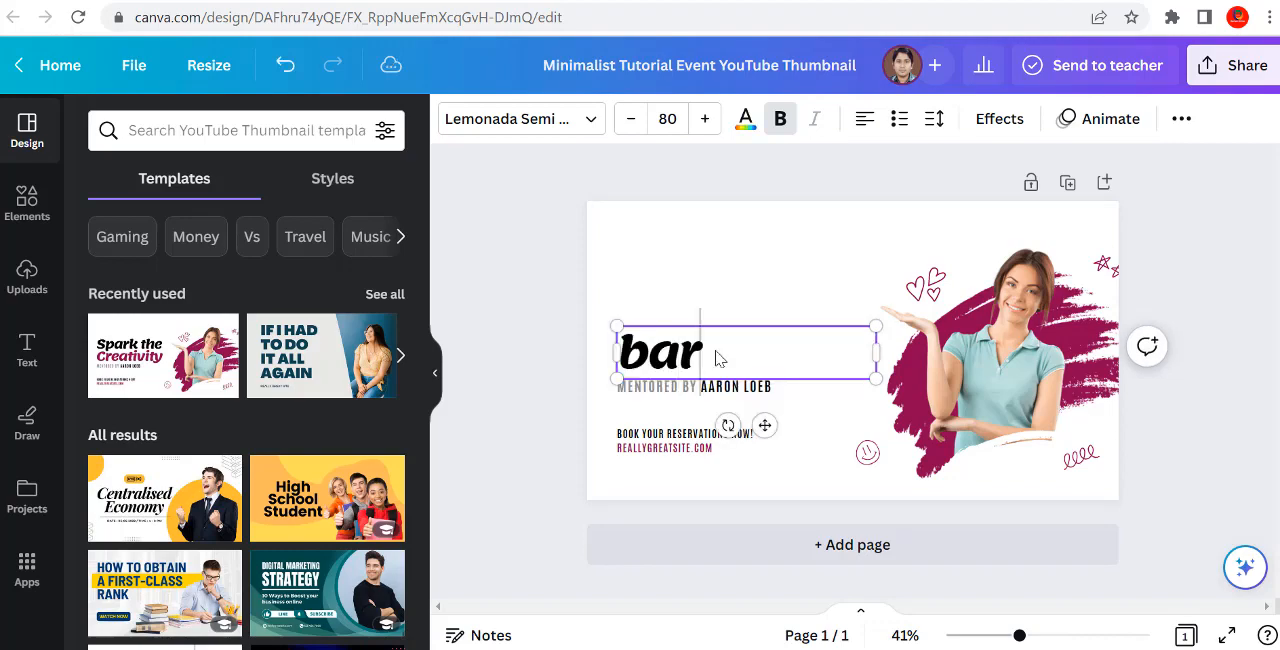
key("BackSpace")
key("BackSpace")
key("BackSpace")
key("BackSpace")
type("Ba")
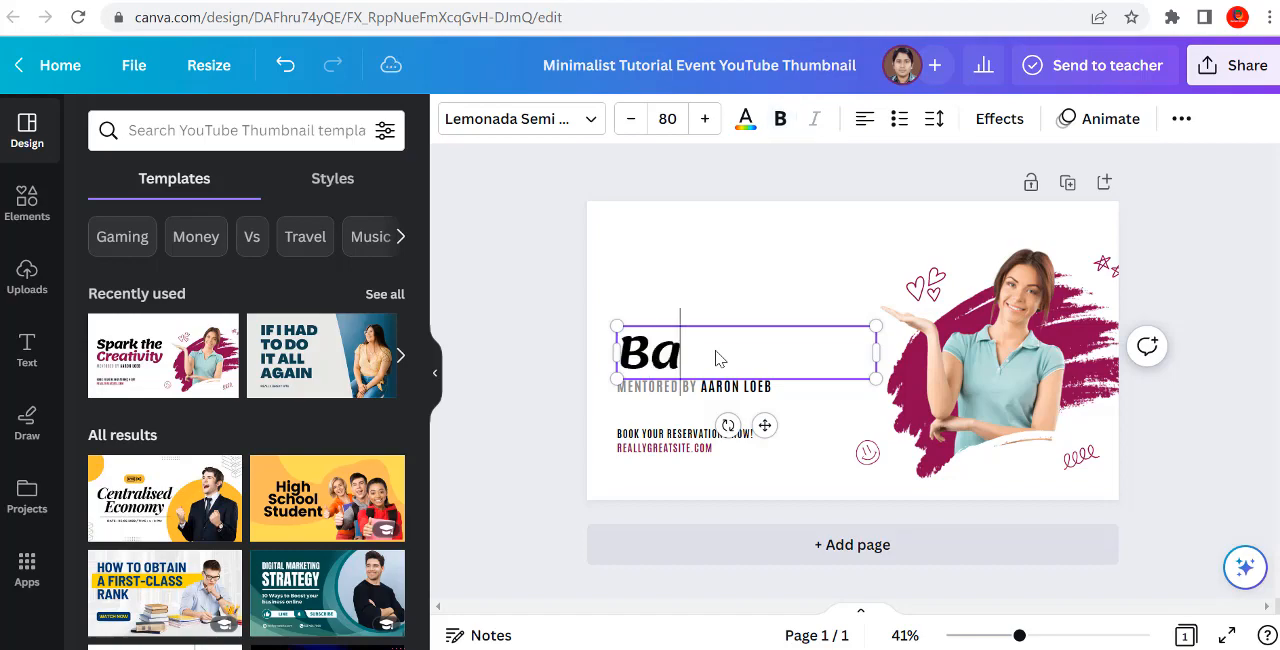
type("ris")
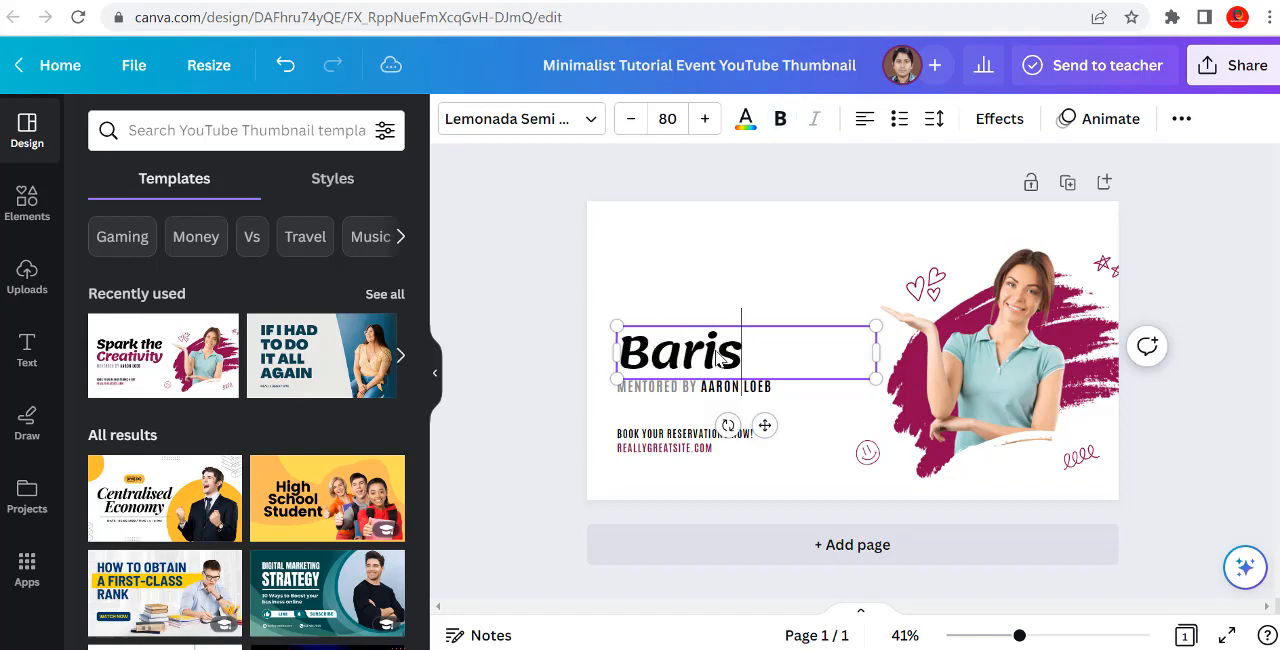
type("al")
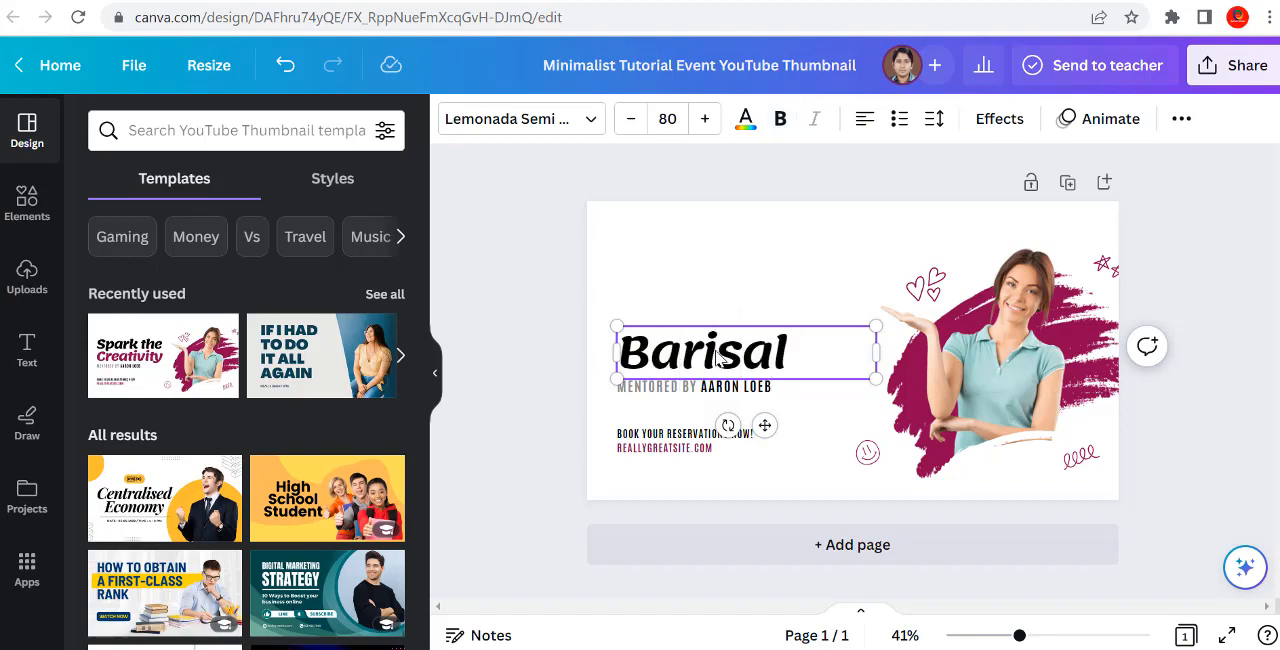
type(" Online")
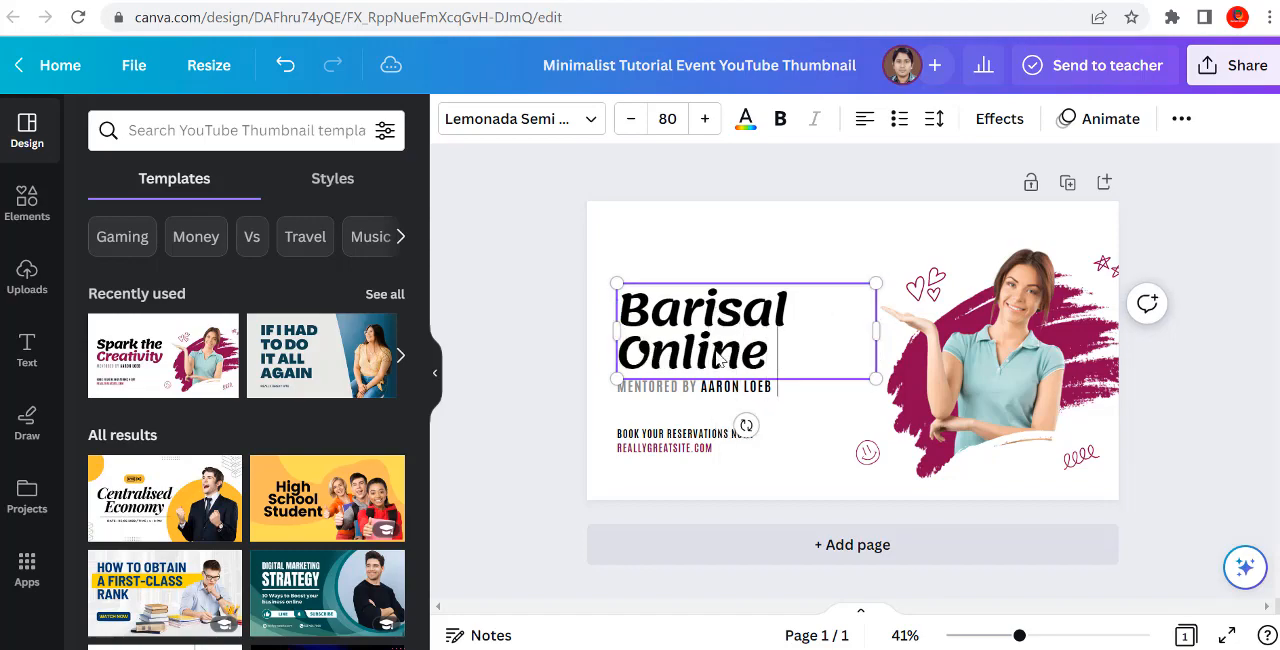
Step: Append a capital "A" as the start of the headline's third word and replace the mentor line below with "C"
key("Caps_Lock")
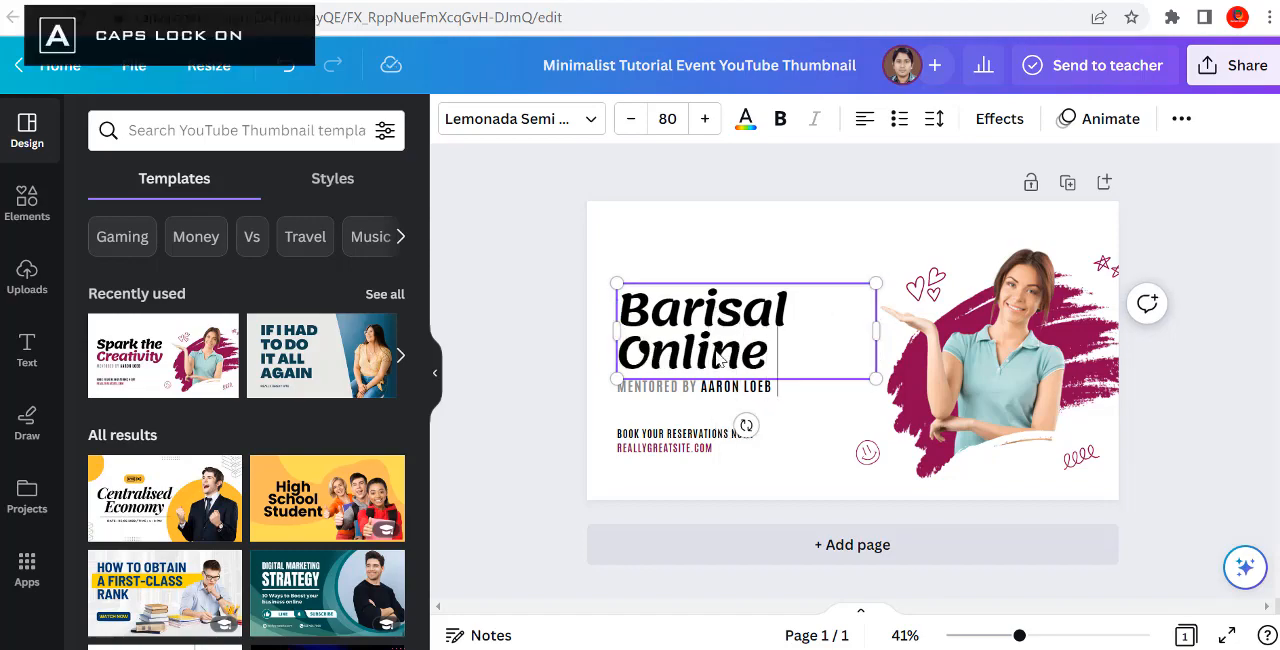
type("a")
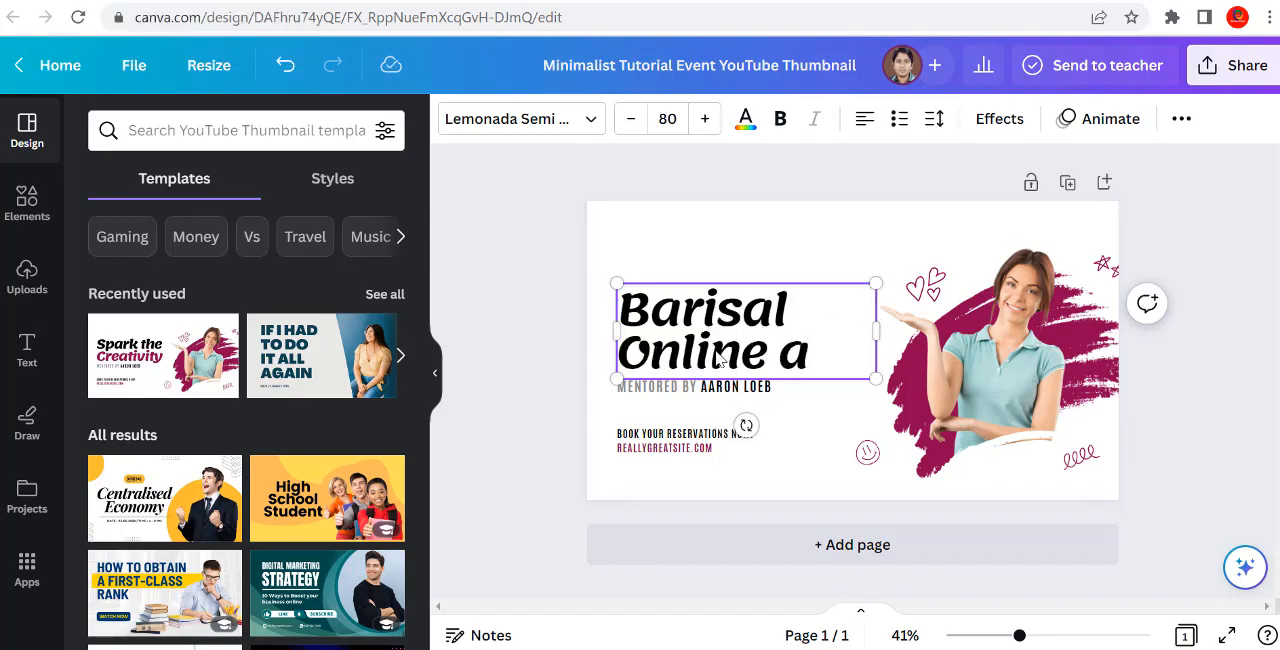
key("BackSpace")
key("BackSpace")
type("A")
key("Tab")
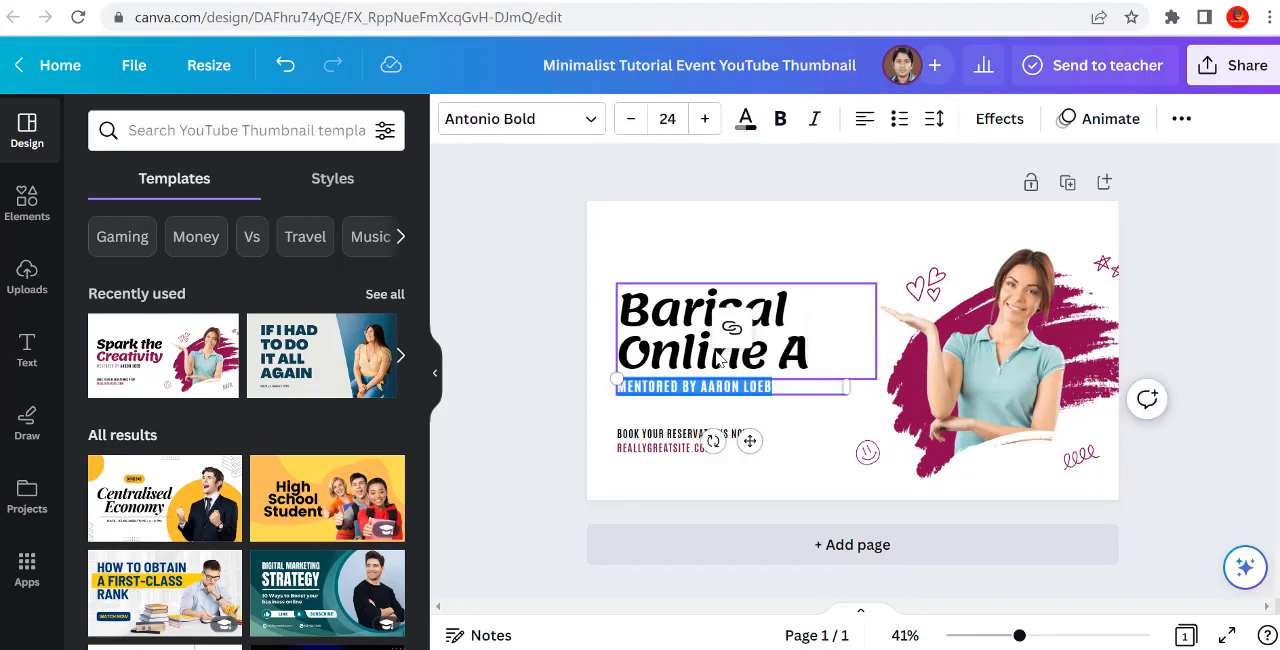
key("BackSpace")
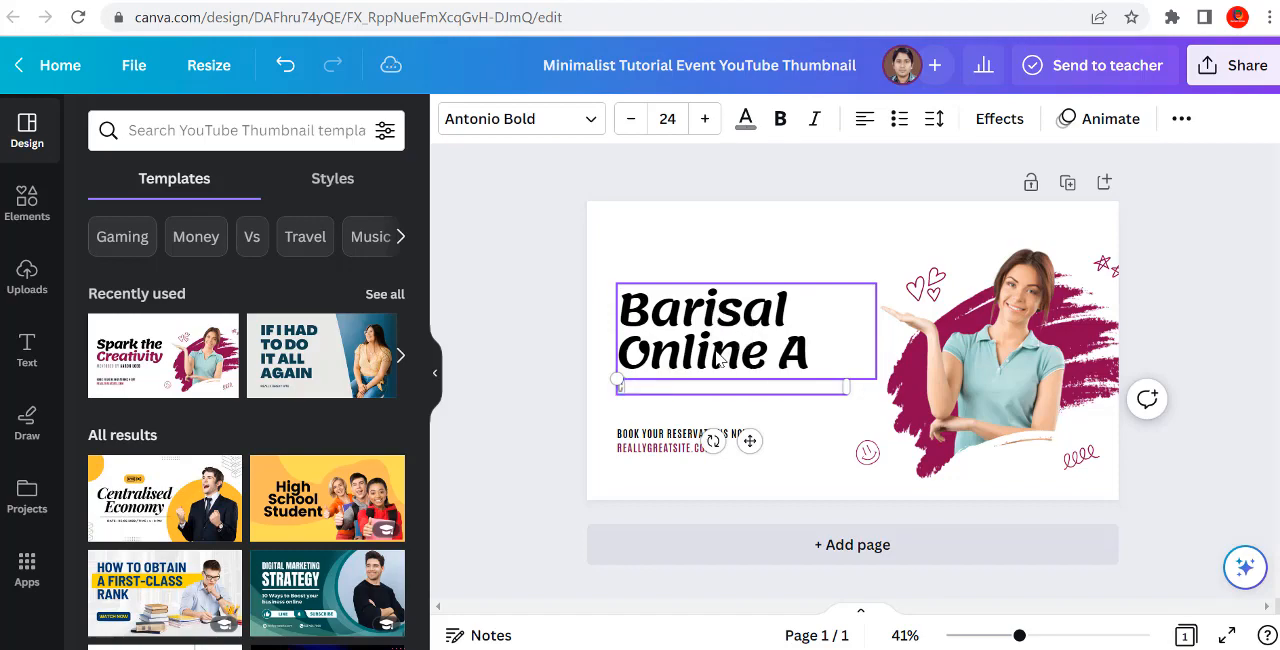
Step: Complete the headline's last word so the headline reads "Barisal Online Academy"
left_click(814, 356)
double_click(814, 352)
left_click(814, 349)
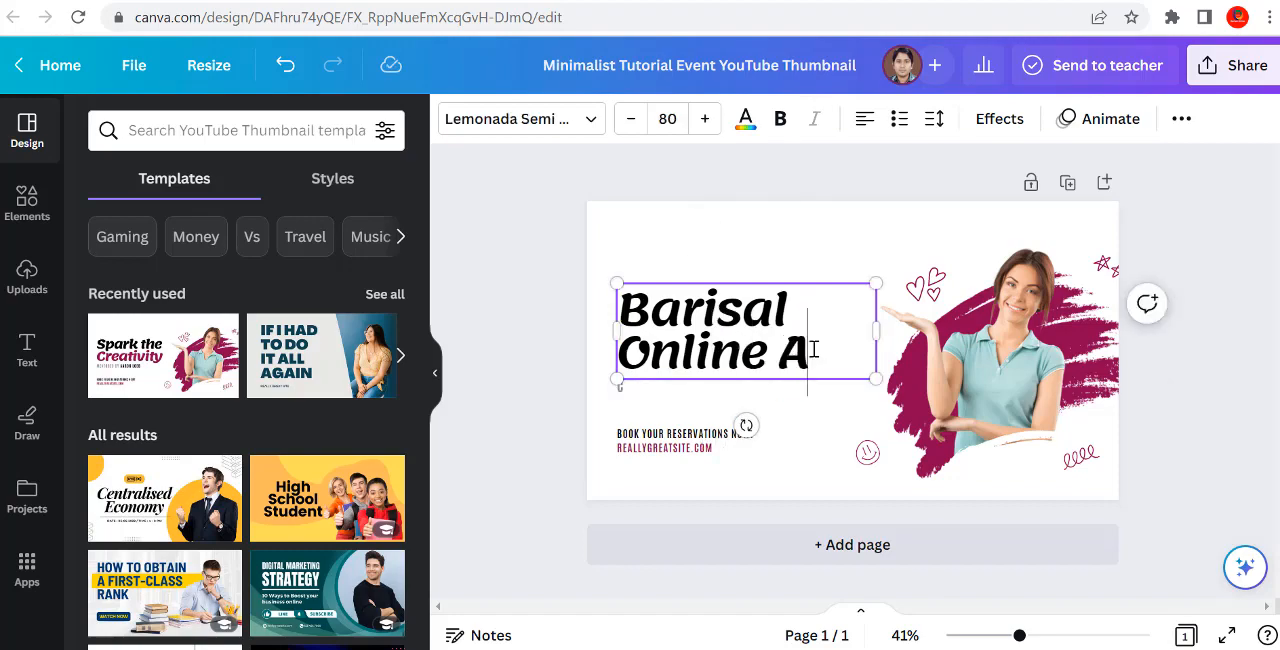
type("C")
key("BackSpace")
key("Caps_Lock")
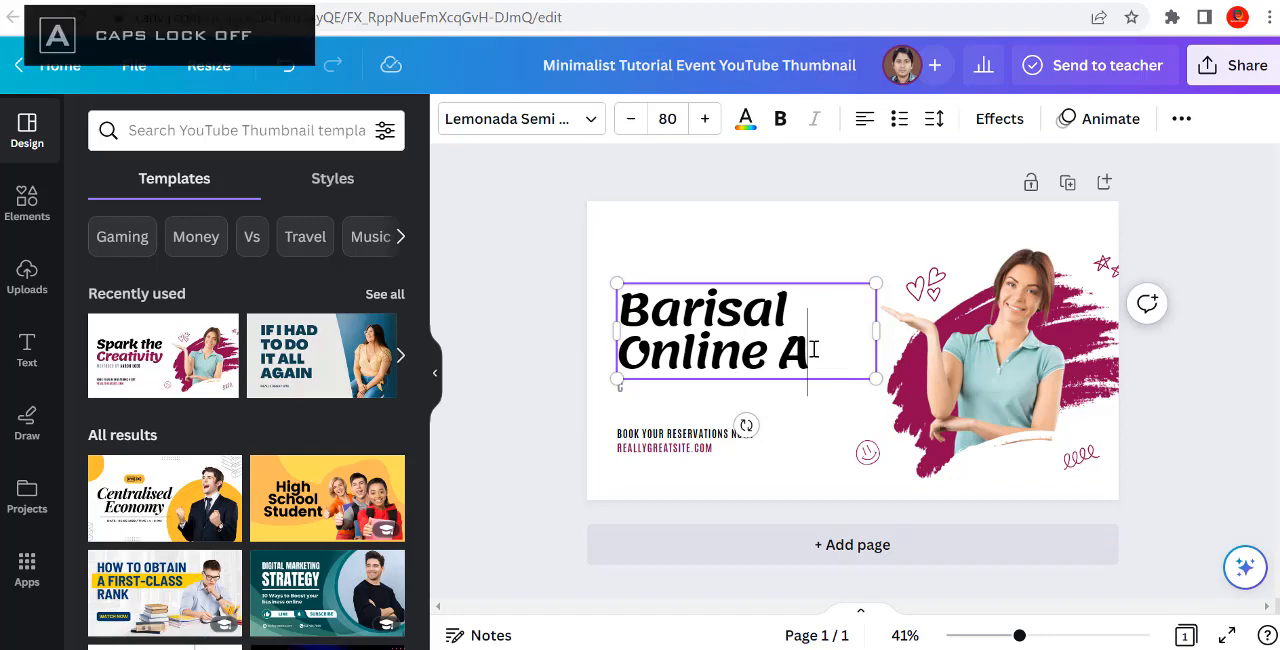
type("cade")
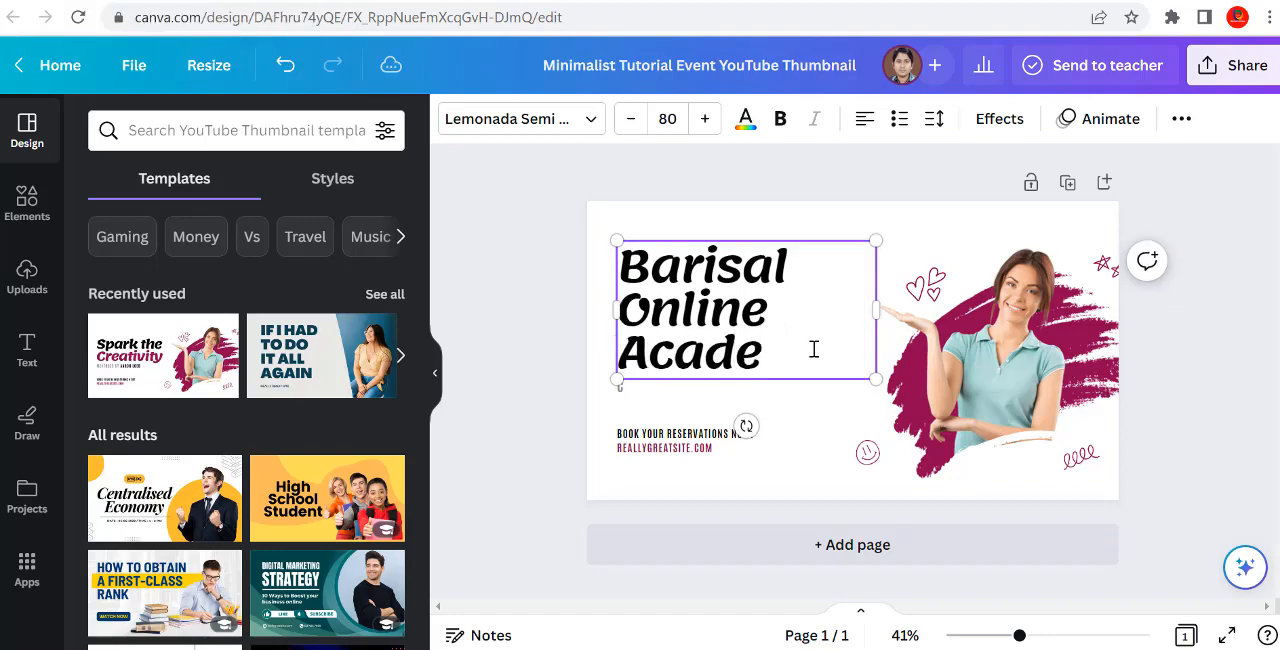
type("my")
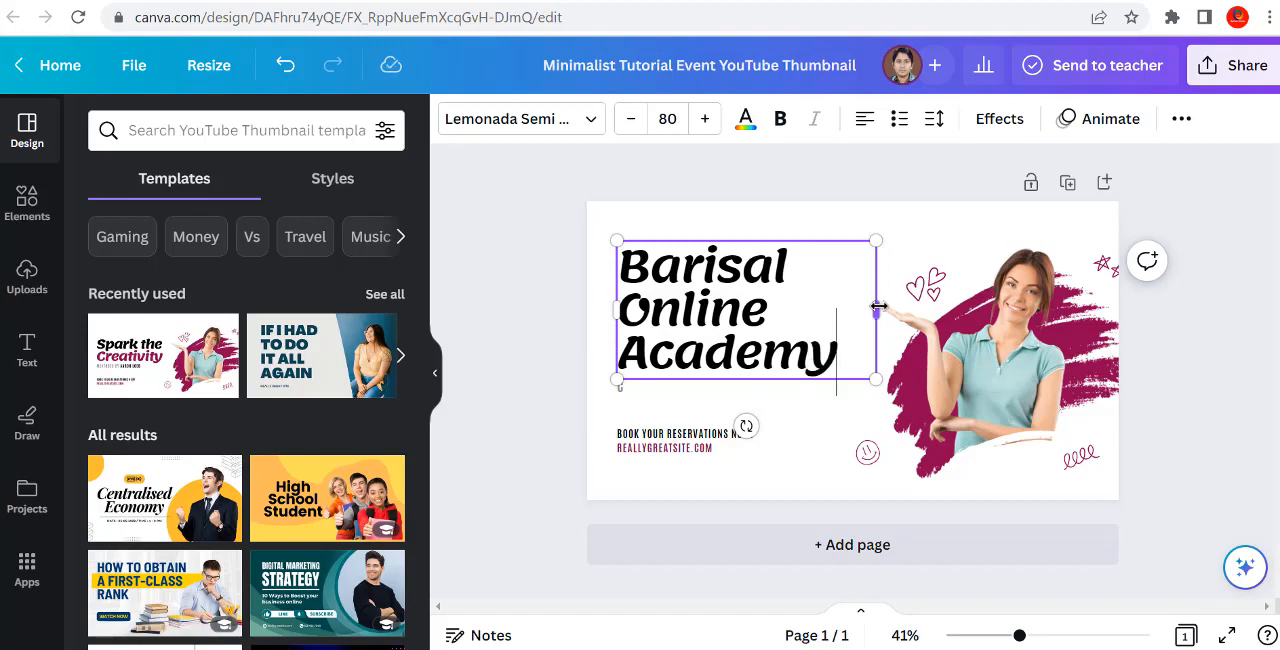
Step: Widen the headline's text box so it wraps onto two lines and move it to the thumbnail's upper-left corner
left_click_drag(877, 307, 981, 330)
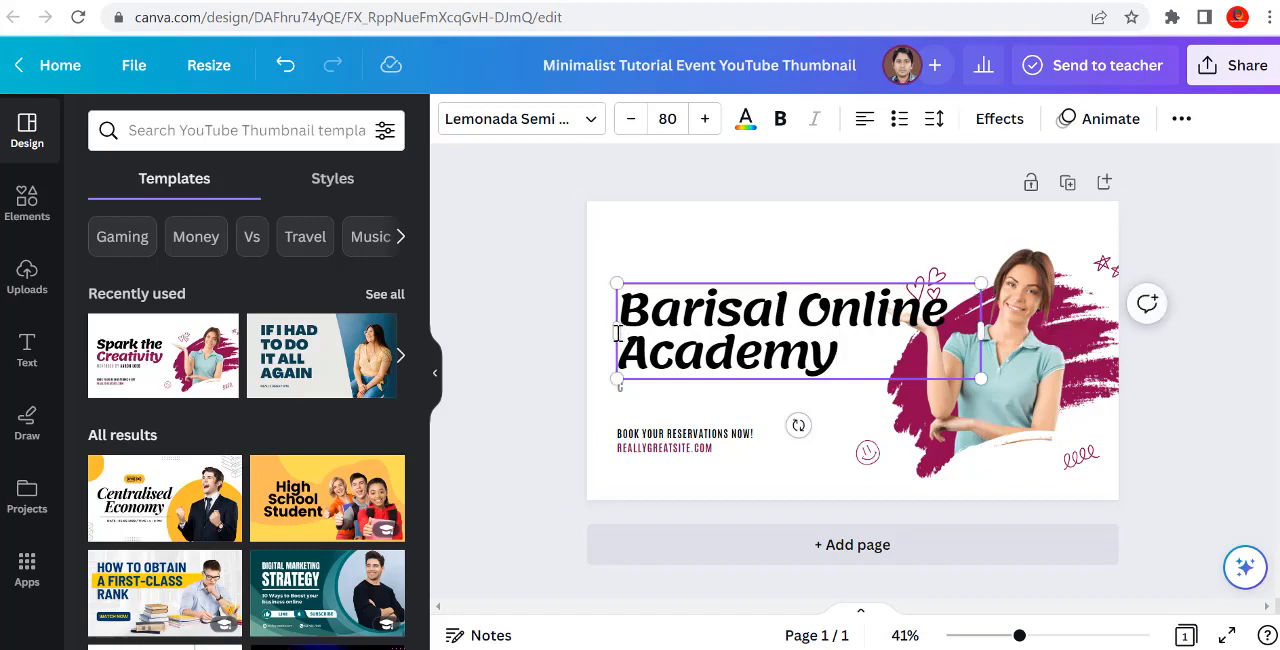
left_click_drag(614, 335, 516, 355)
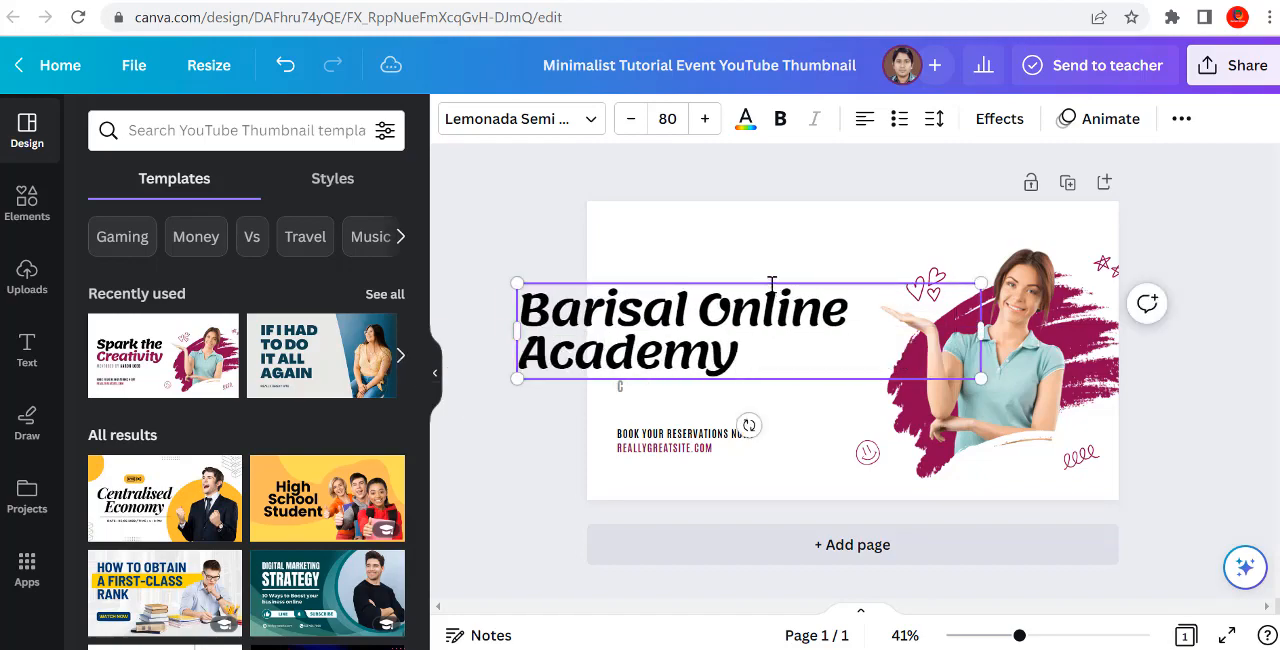
left_click_drag(978, 330, 834, 336)
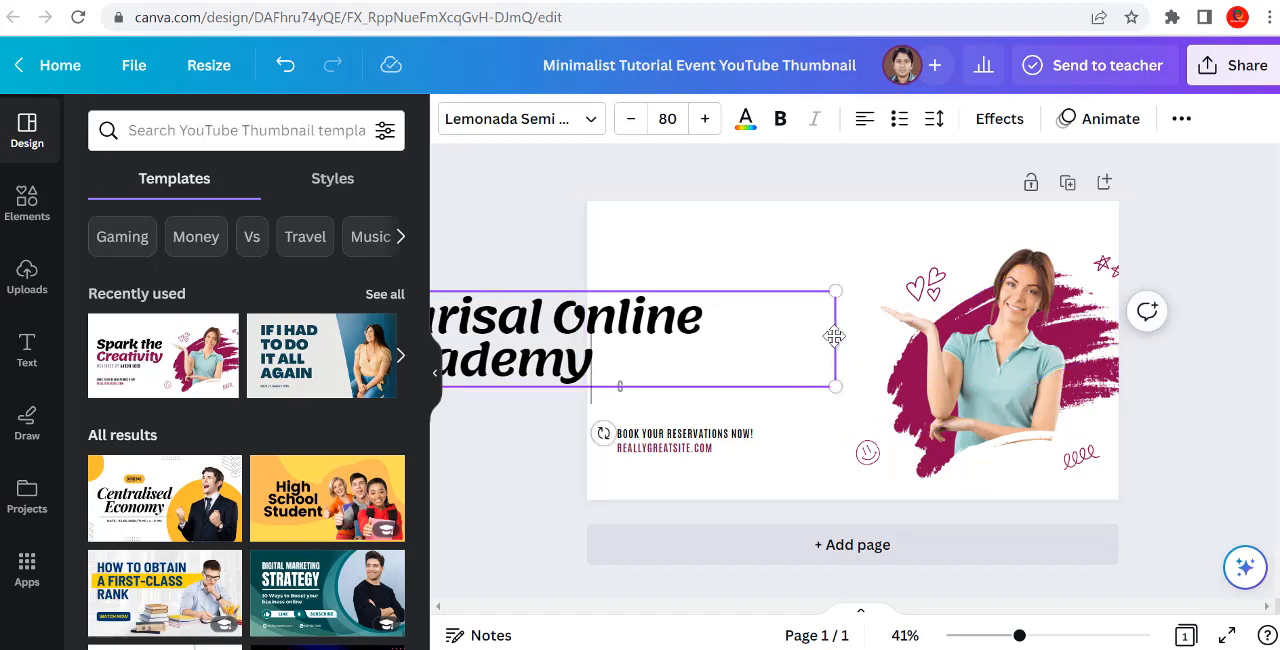
left_click_drag(835, 340, 732, 340)
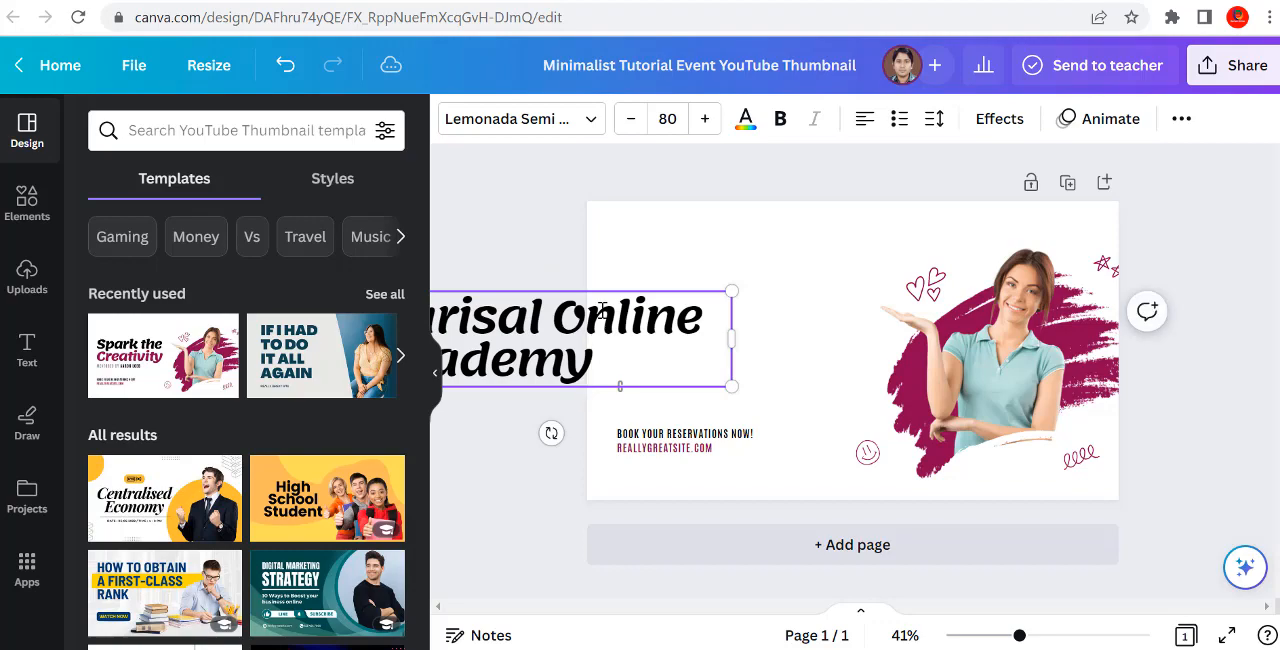
left_click_drag(597, 289, 821, 202)
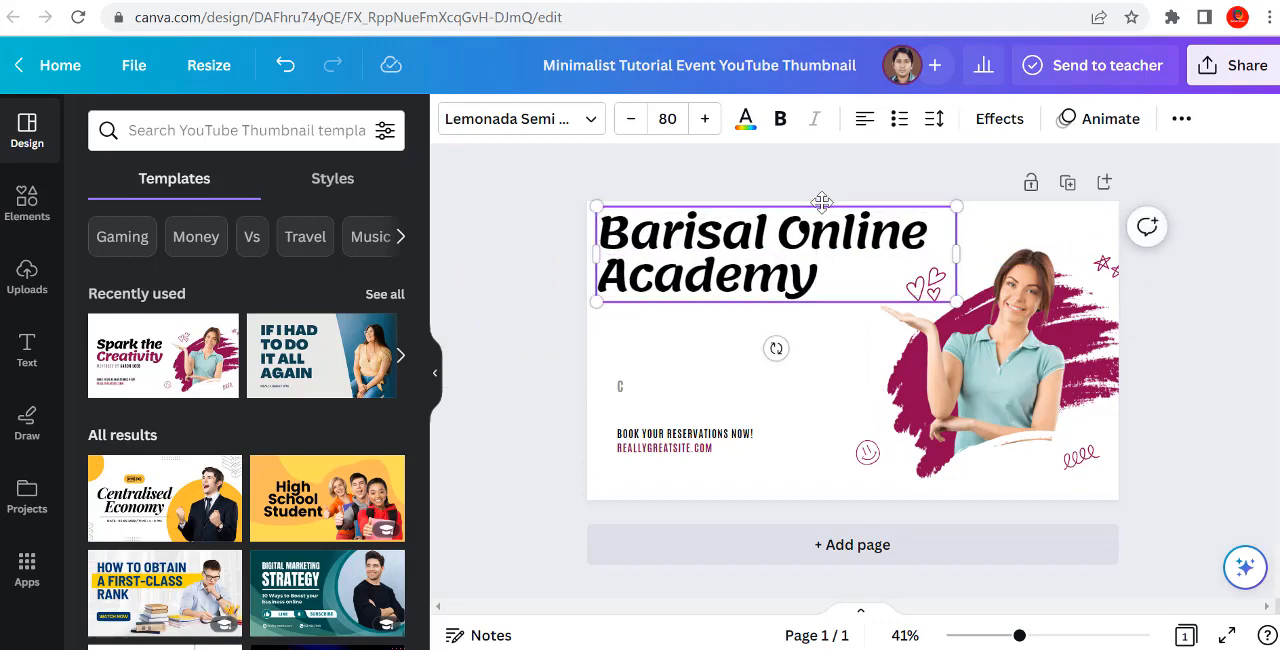
Step: Recolor the whole "Barisal Online Academy" headline with the maroon document color
double_click(773, 239)
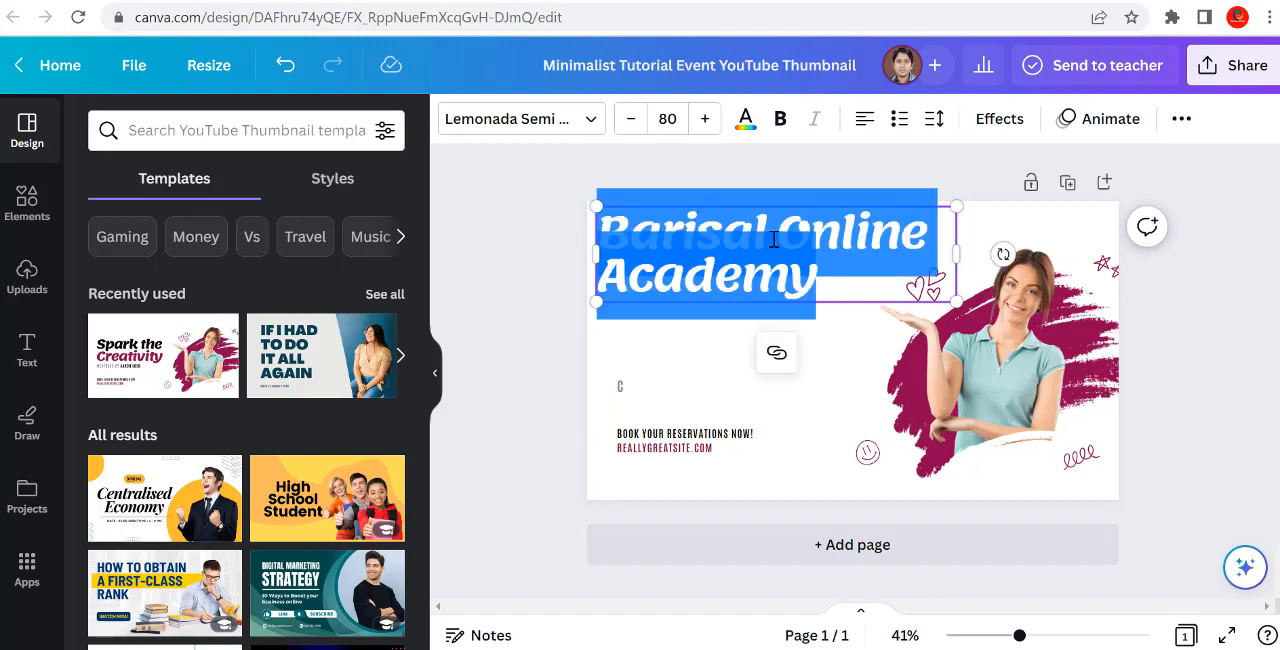
left_click(745, 120)
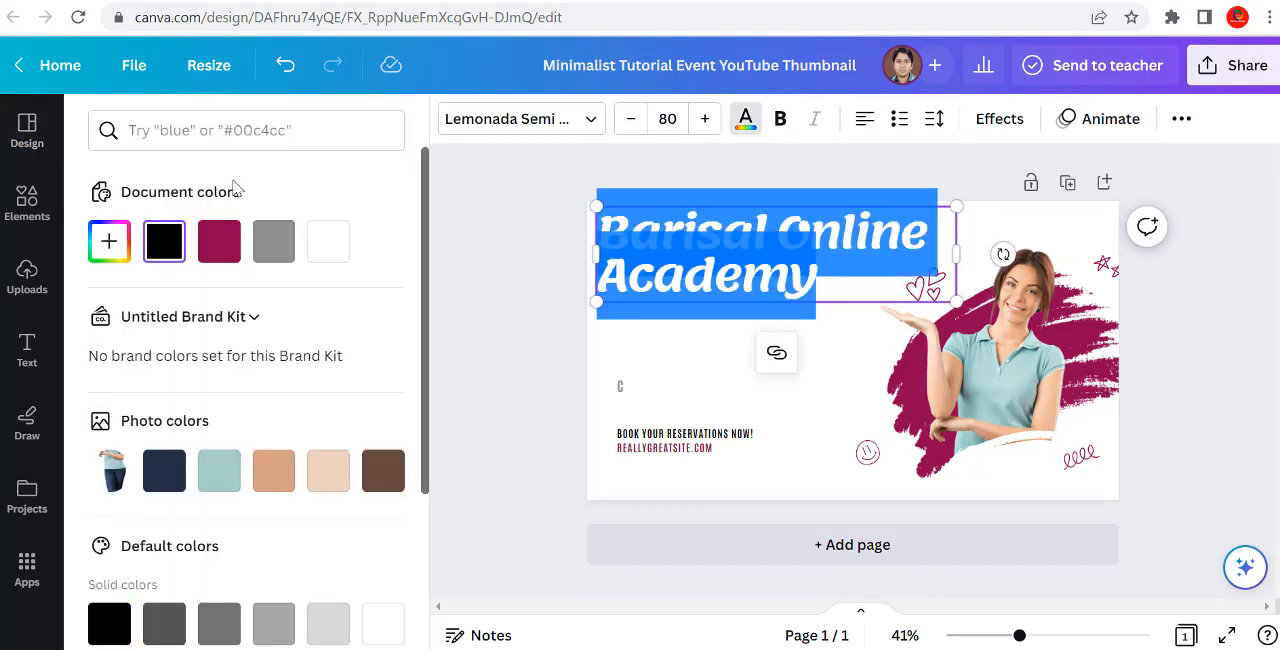
left_click(225, 250)
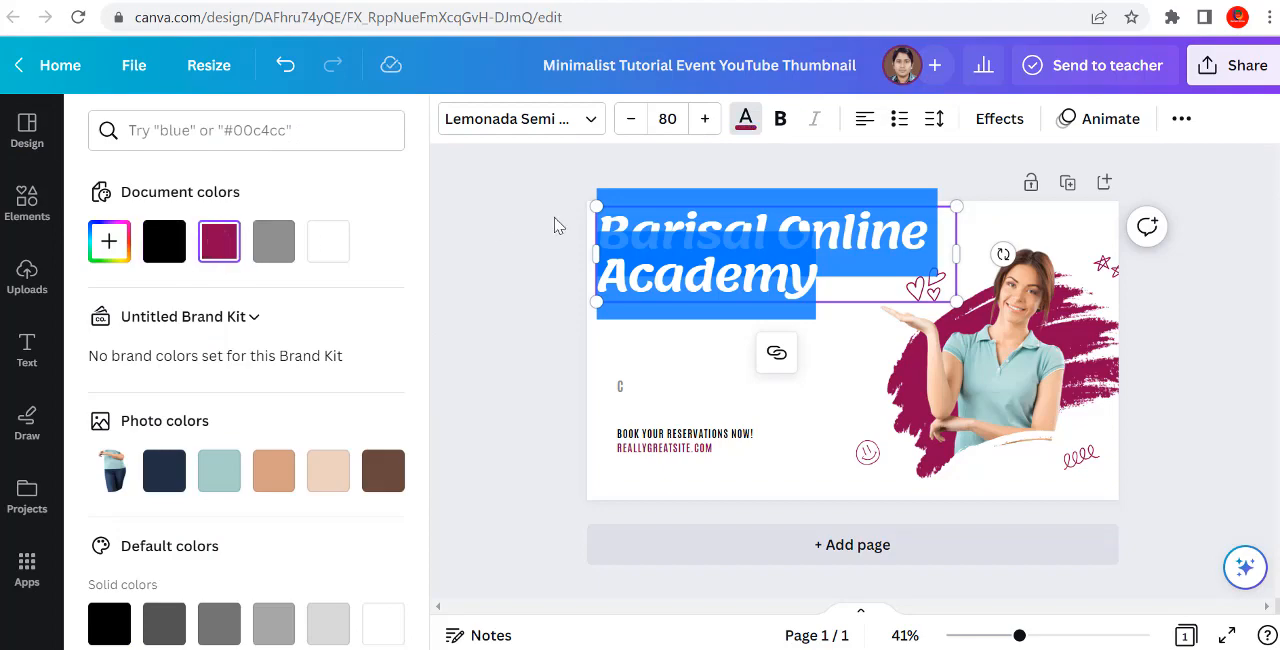
left_click(558, 226)
left_click(558, 226)
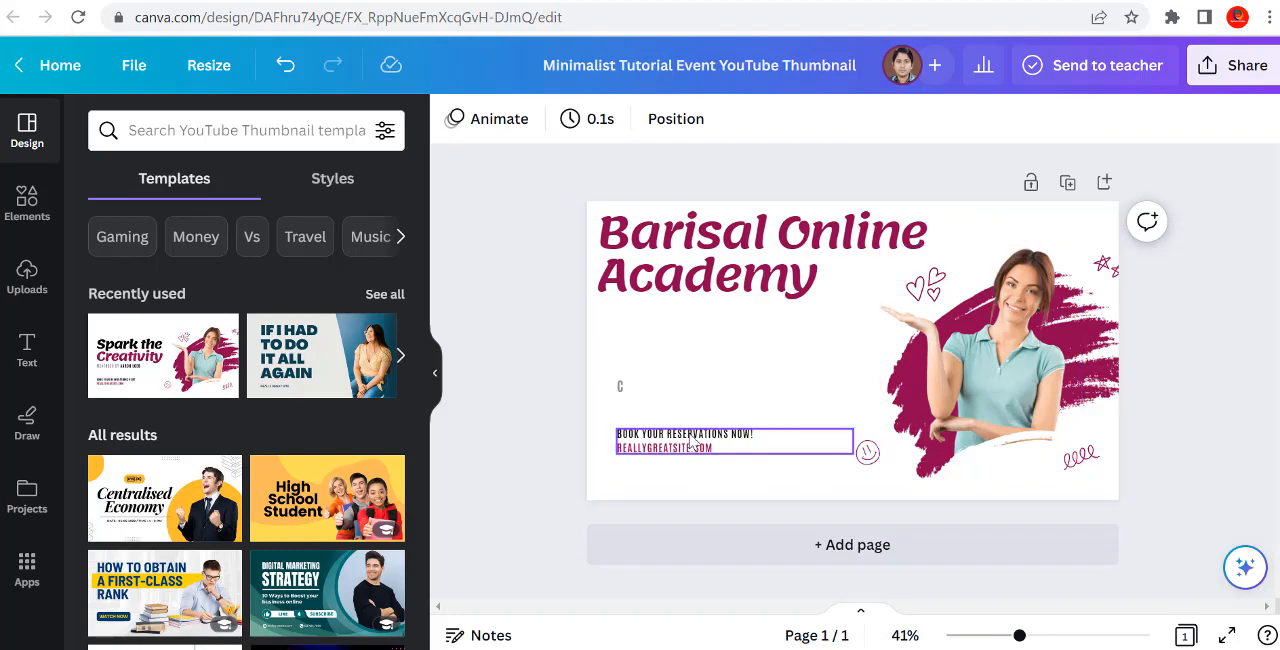
Step: Add a subheading containing the presenter's full name and place it below the headline, above the stray "C" line
left_click(30, 368)
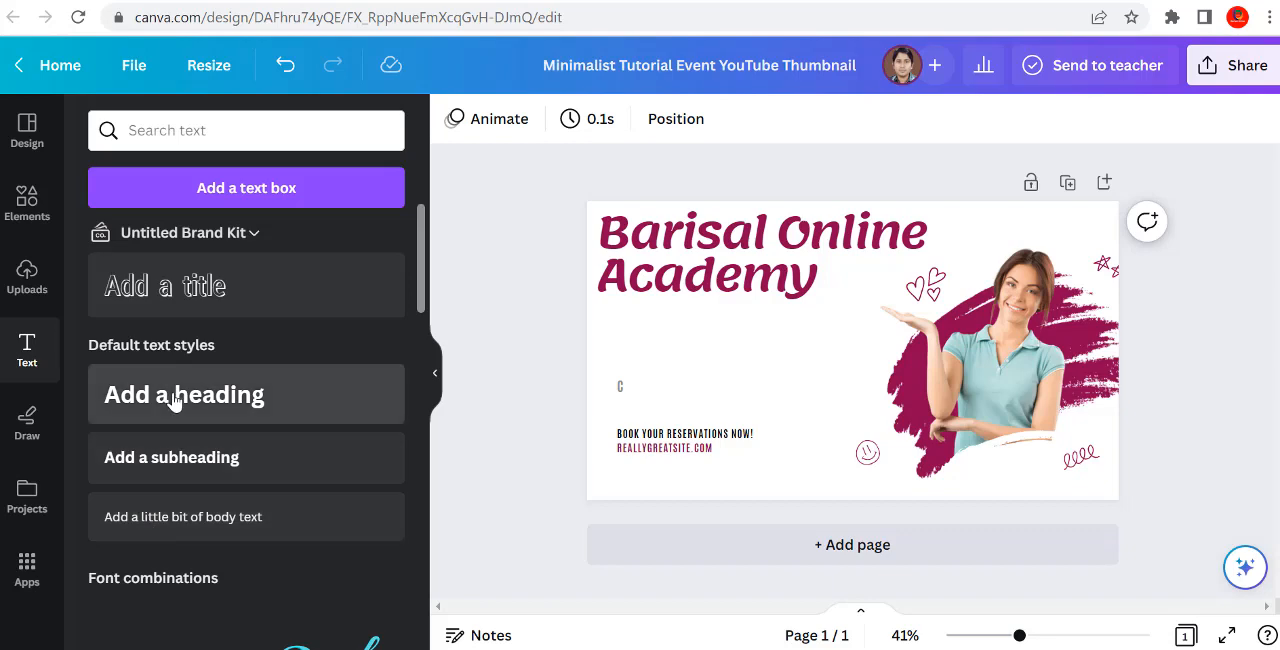
left_click(214, 485)
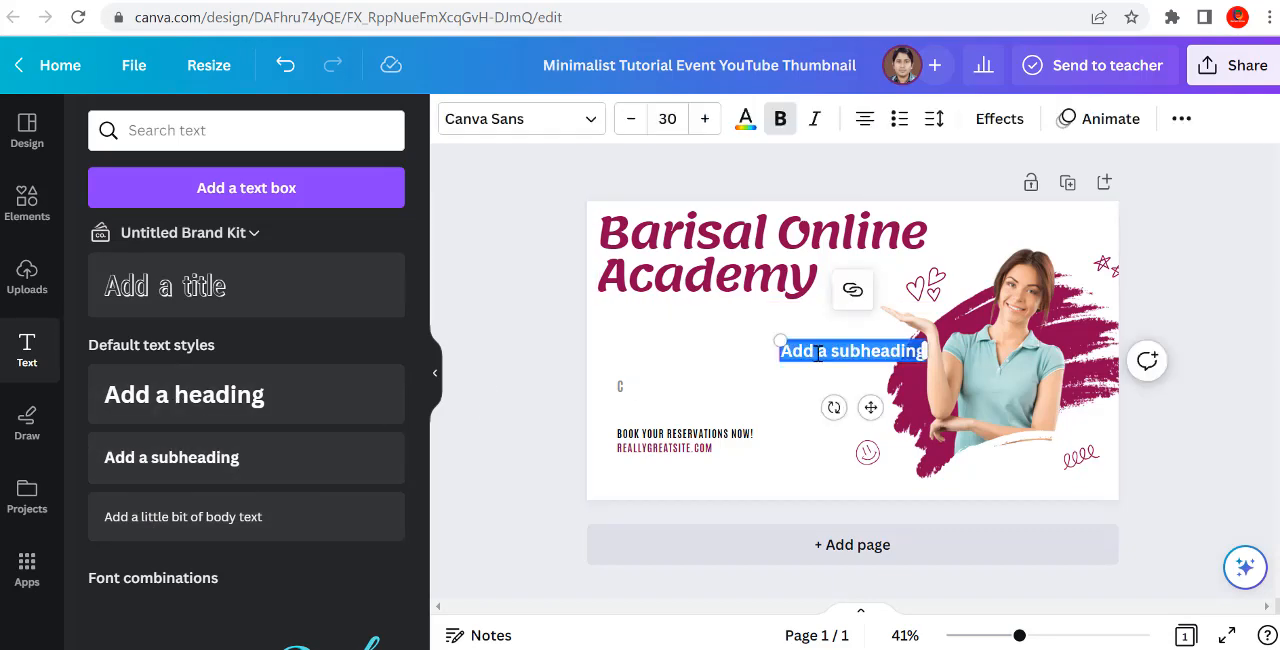
type("bijan")
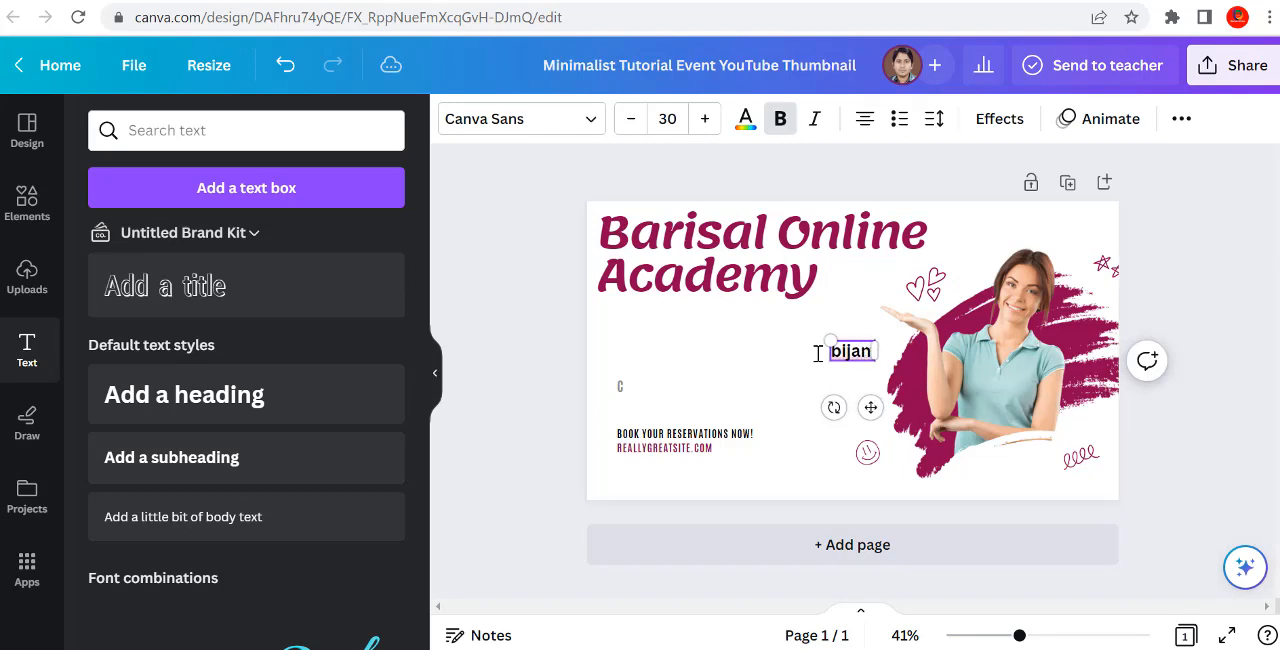
type(" bep")
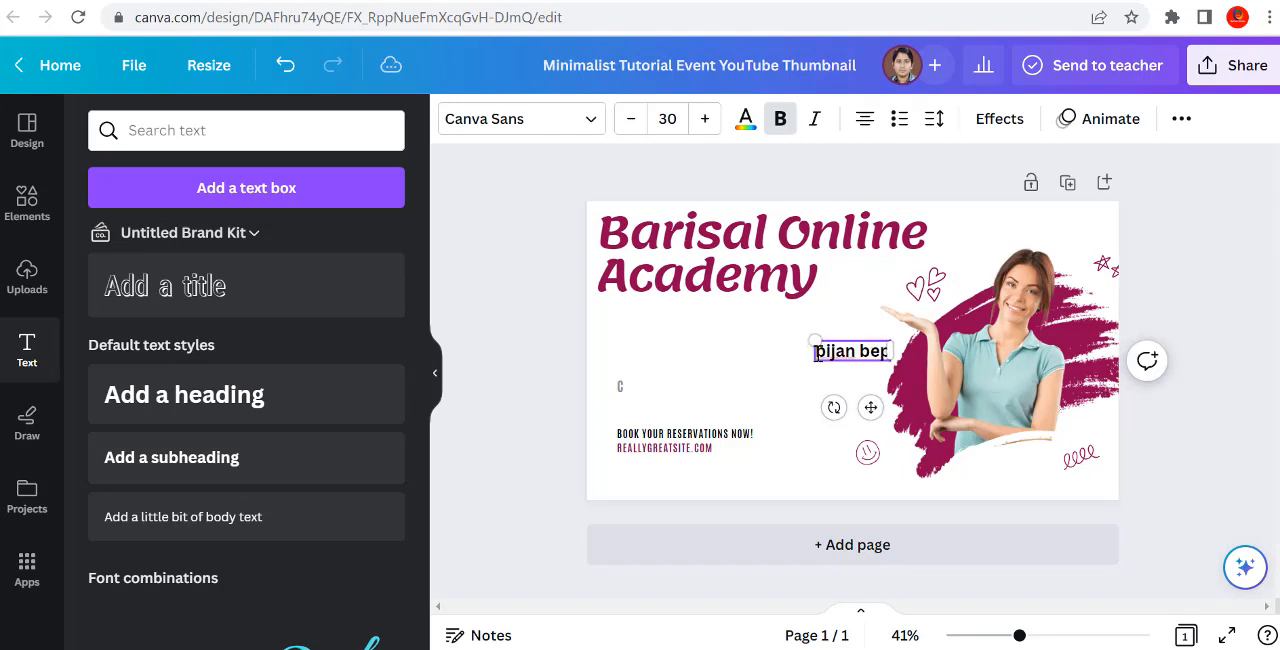
type("ari")
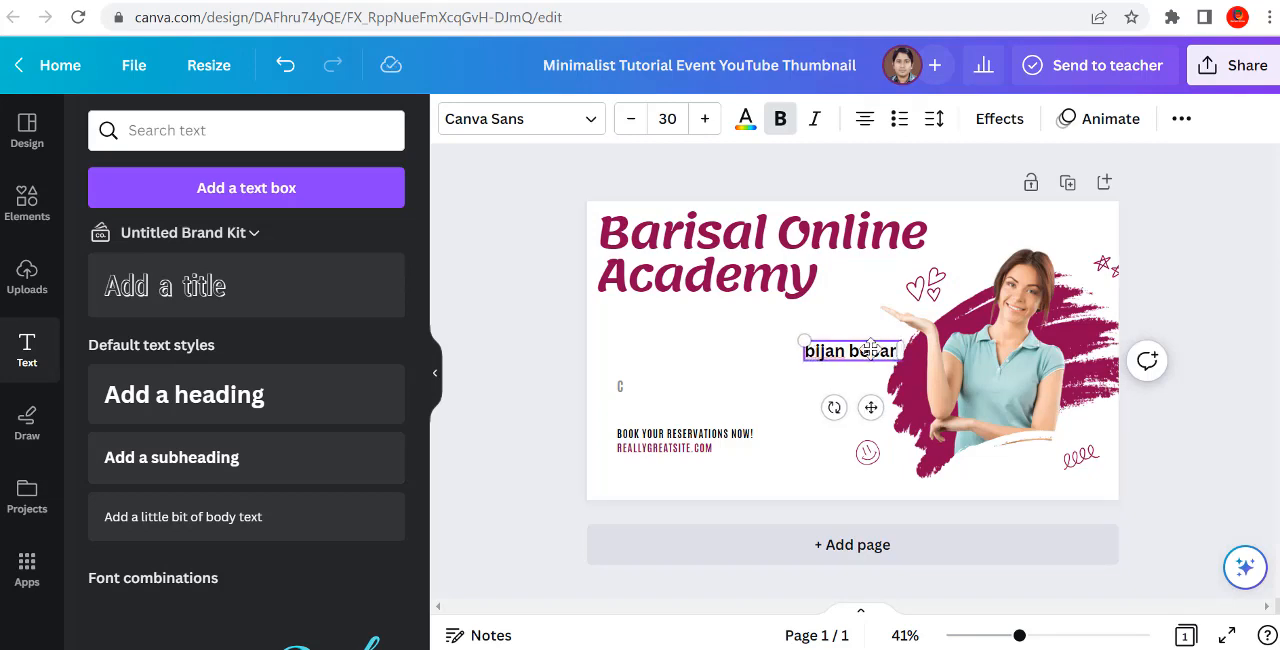
left_click(743, 375)
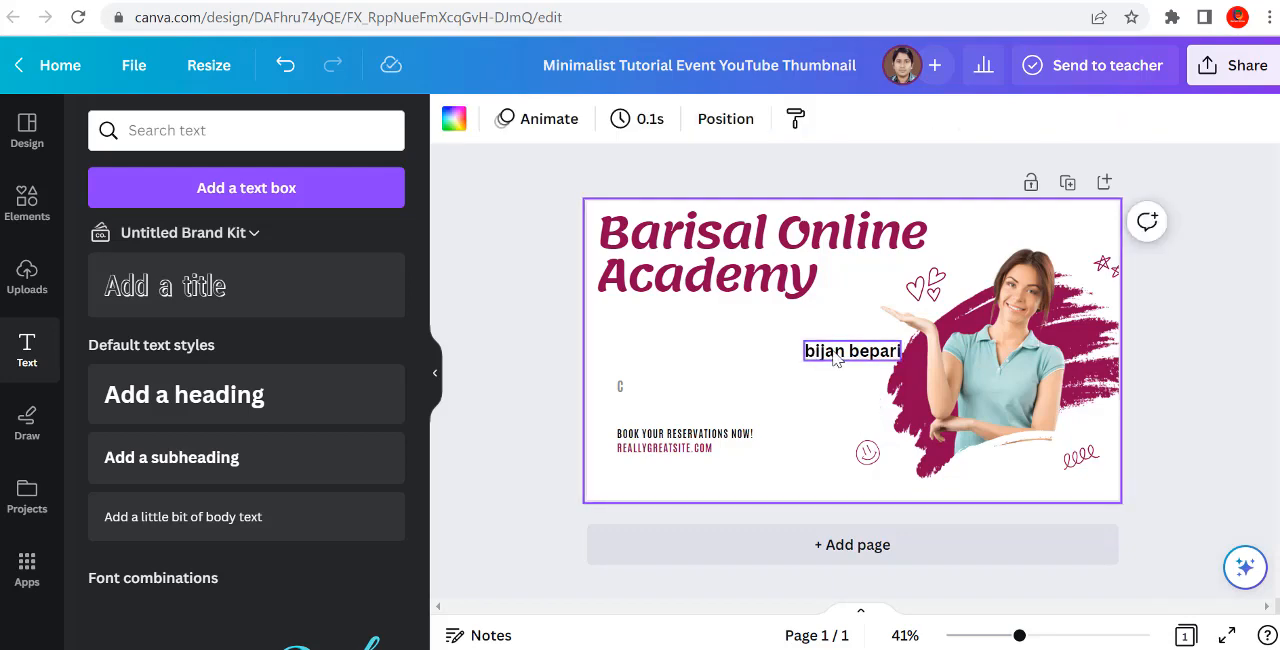
left_click_drag(836, 360, 685, 358)
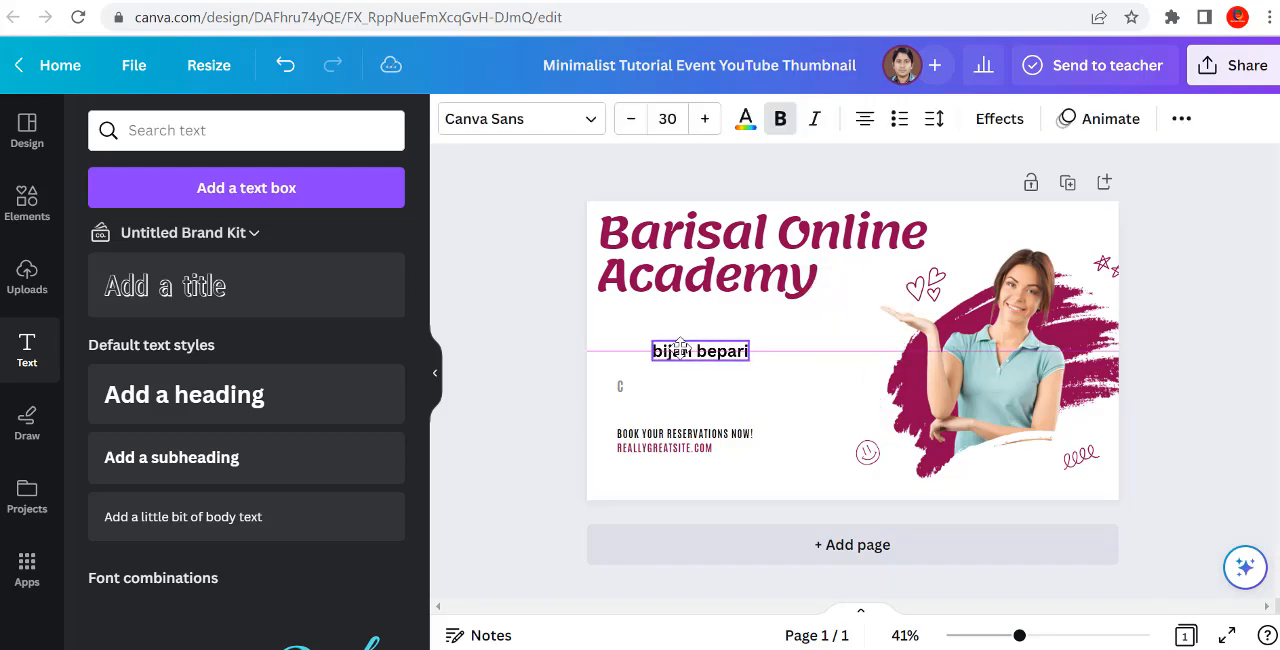
left_click(790, 356)
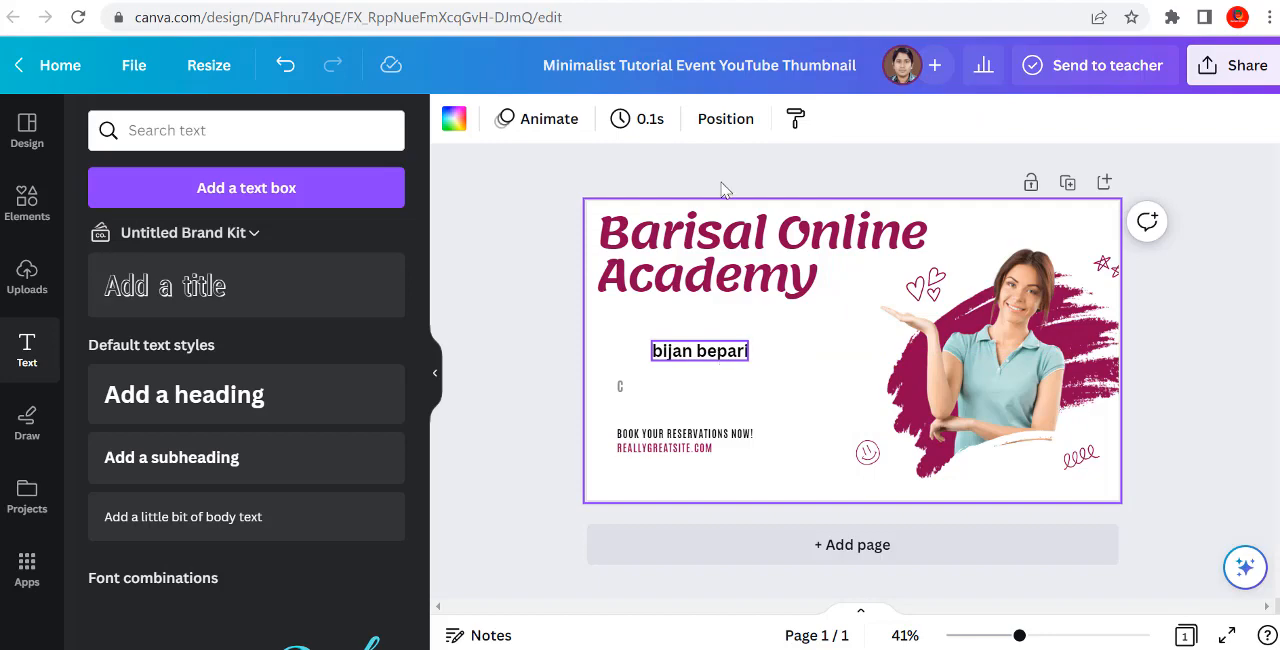
Step: Upload the portrait photo IMG_20221016_164049 from the Desktop folder
left_click(27, 276)
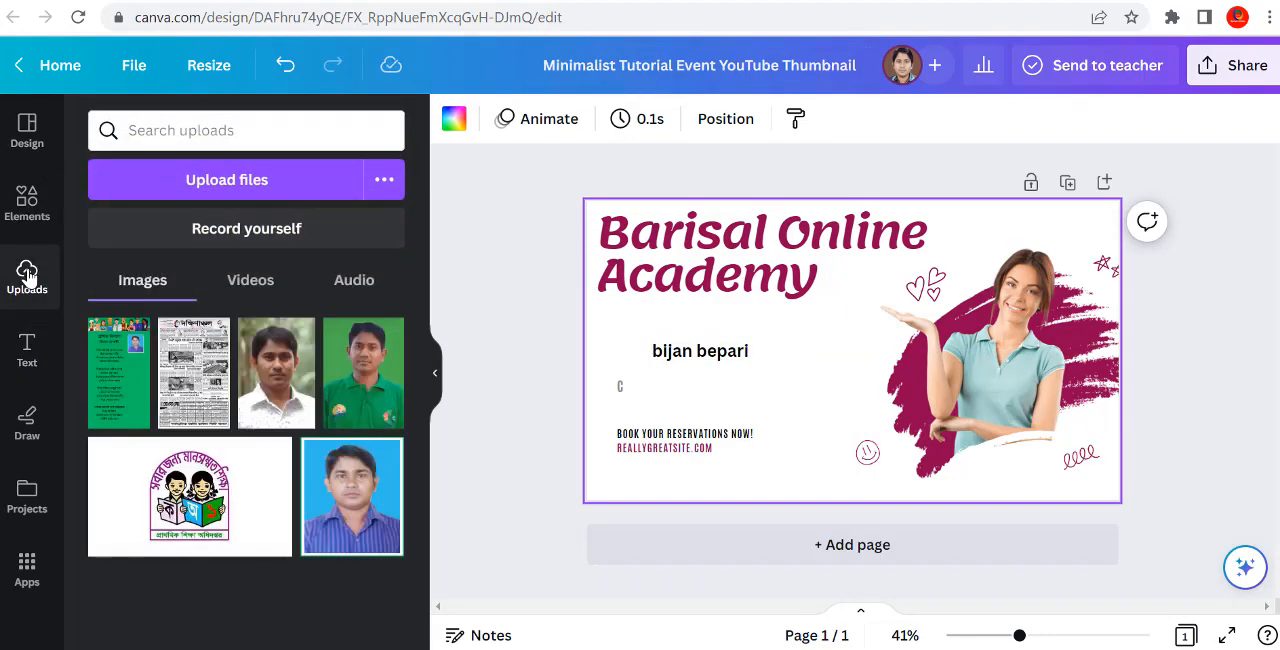
left_click(218, 190)
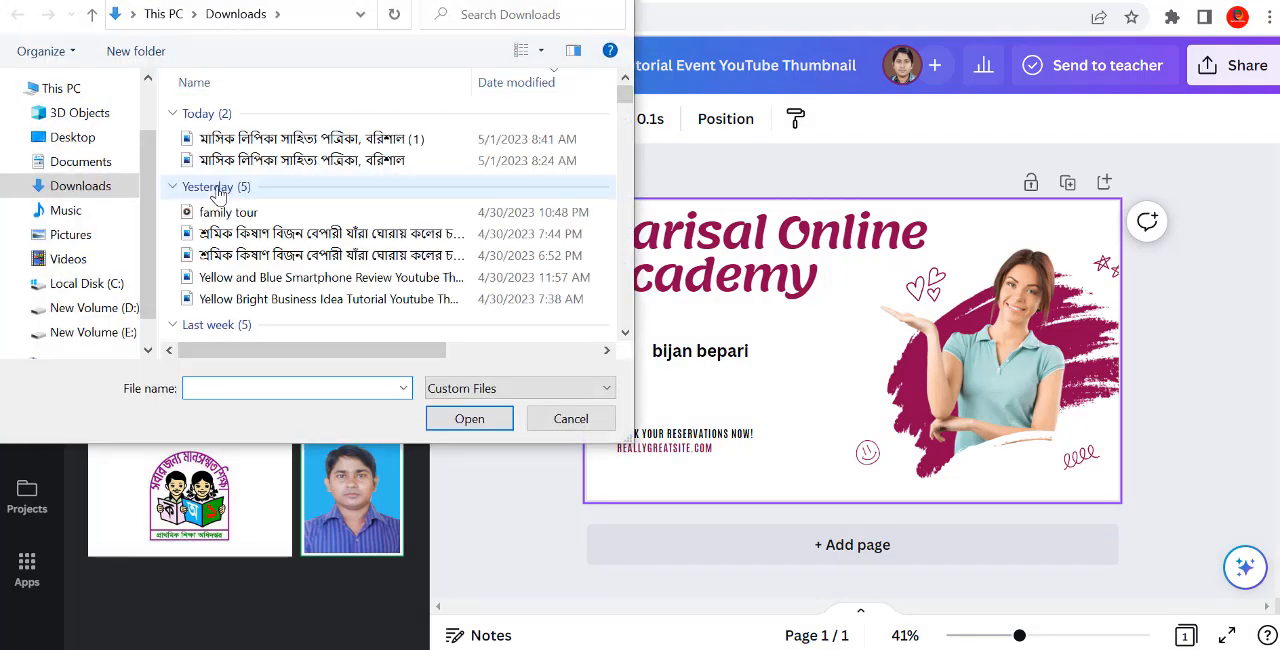
left_click(100, 143)
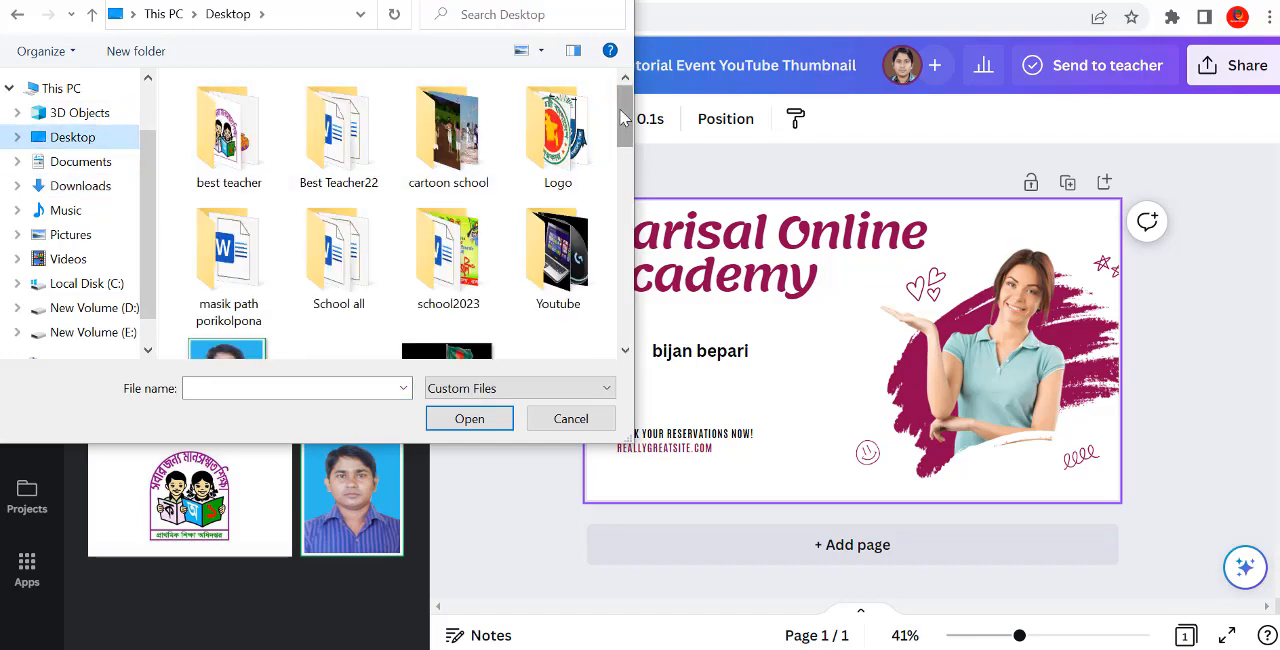
left_click_drag(622, 118, 630, 150)
left_click_drag(624, 177, 624, 230)
left_click(468, 293)
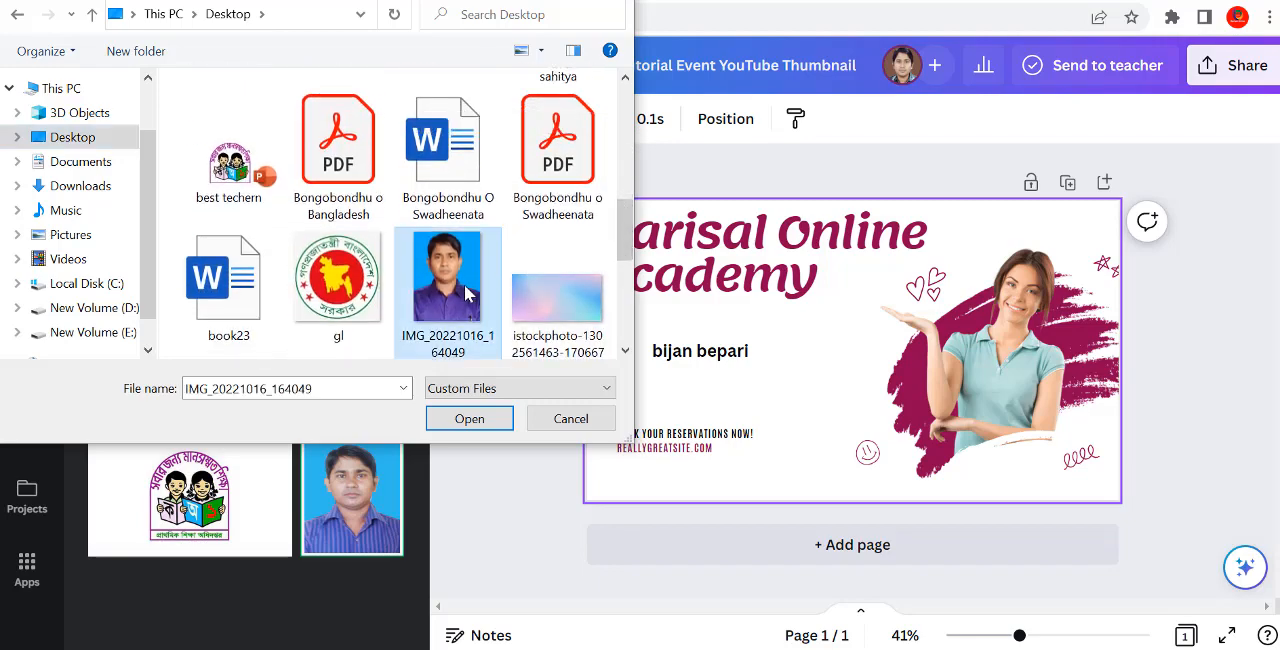
left_click(469, 420)
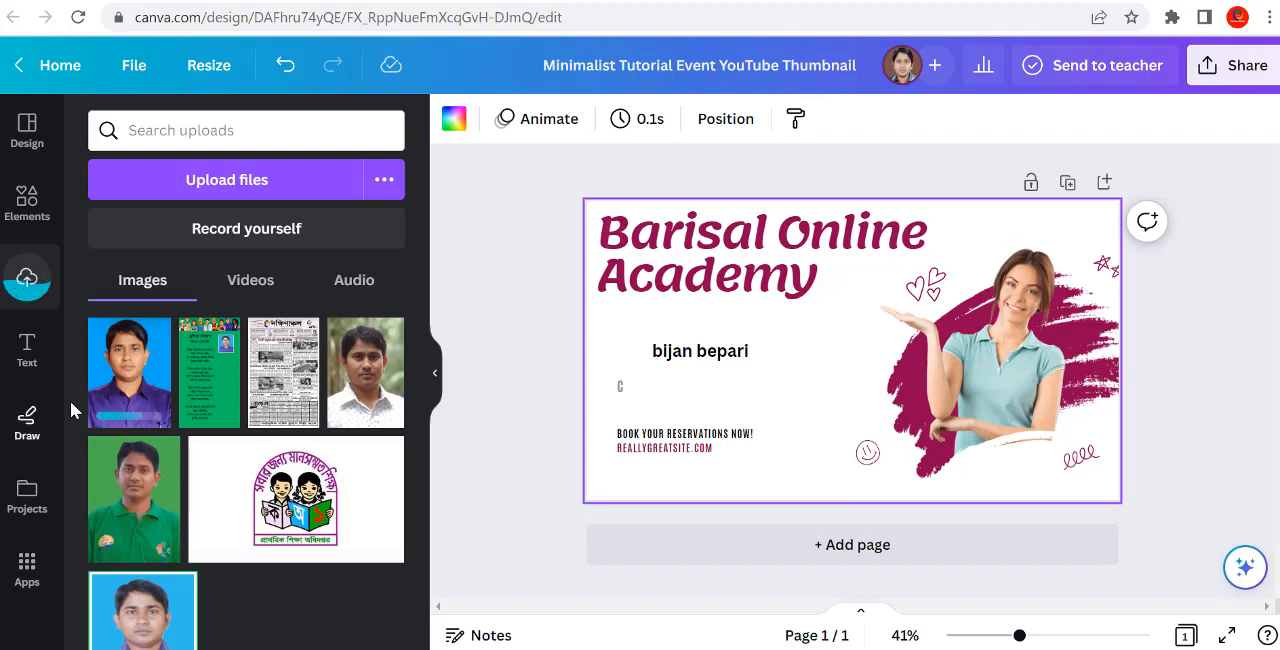
Step: Place the uploaded portrait on the thumbnail, shrink it, and position it beside the presenter's name
left_click(167, 355)
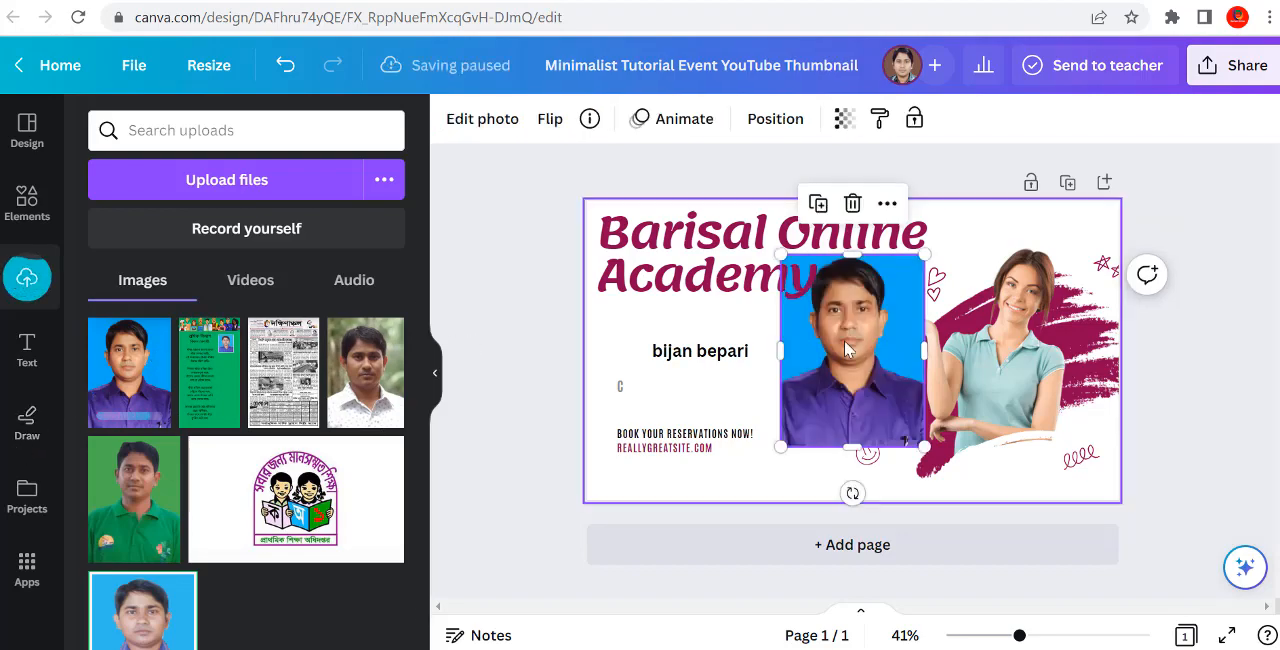
left_click_drag(918, 258, 880, 315)
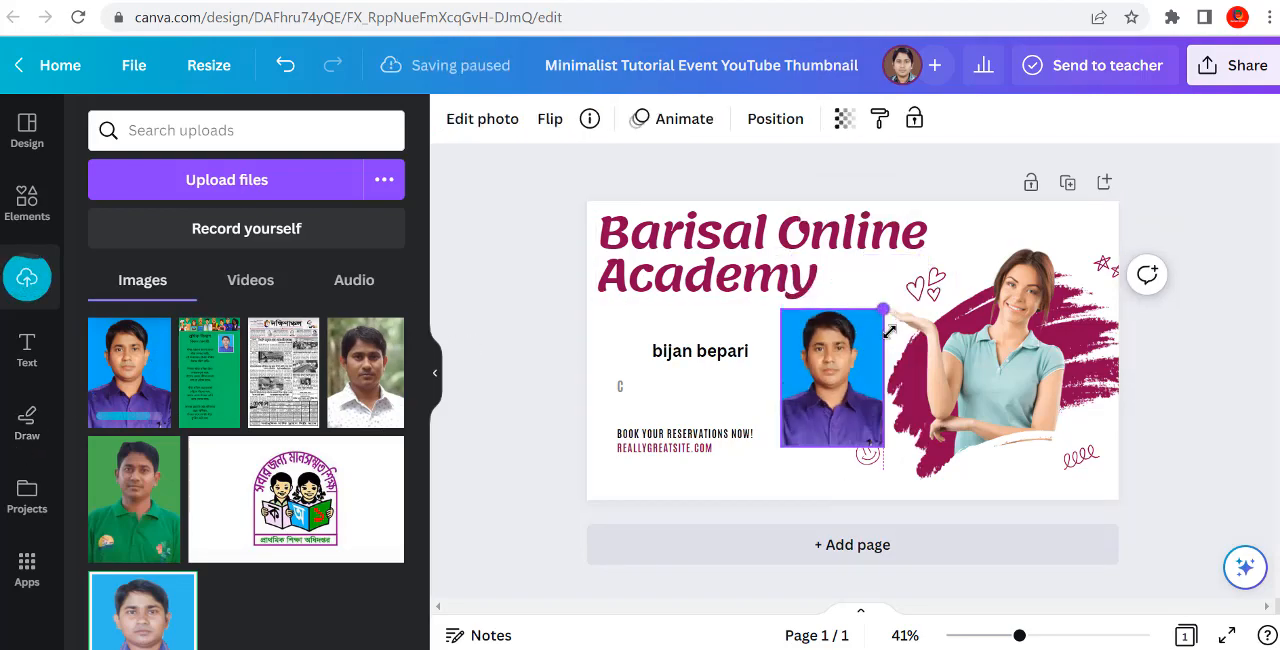
left_click_drag(828, 437, 842, 378)
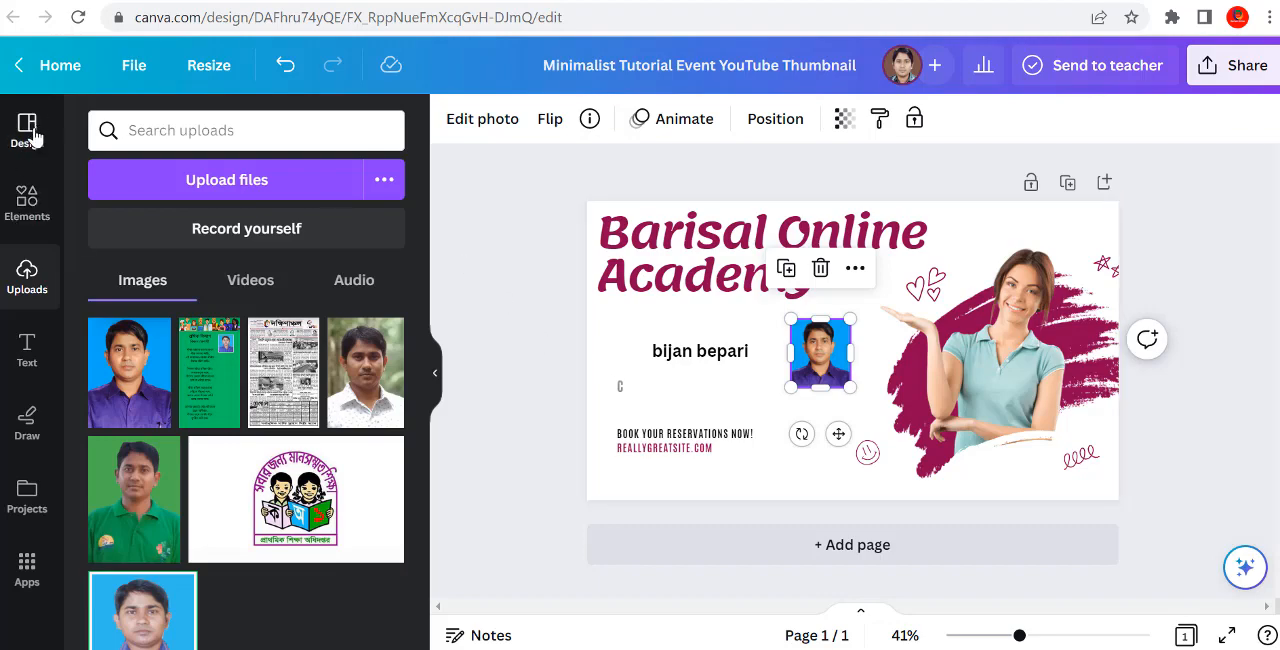
Step: Add the circular frame from the Frames elements to the thumbnail and fill it with the portrait photo
left_click(27, 201)
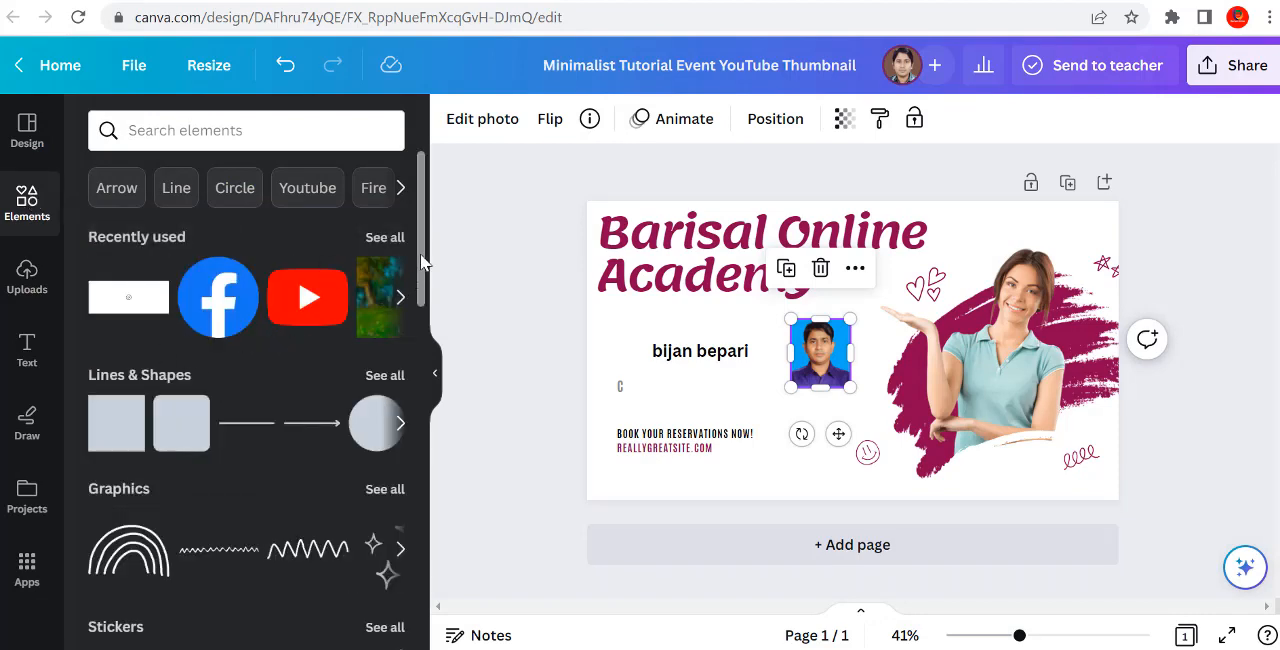
left_click_drag(421, 262, 423, 296)
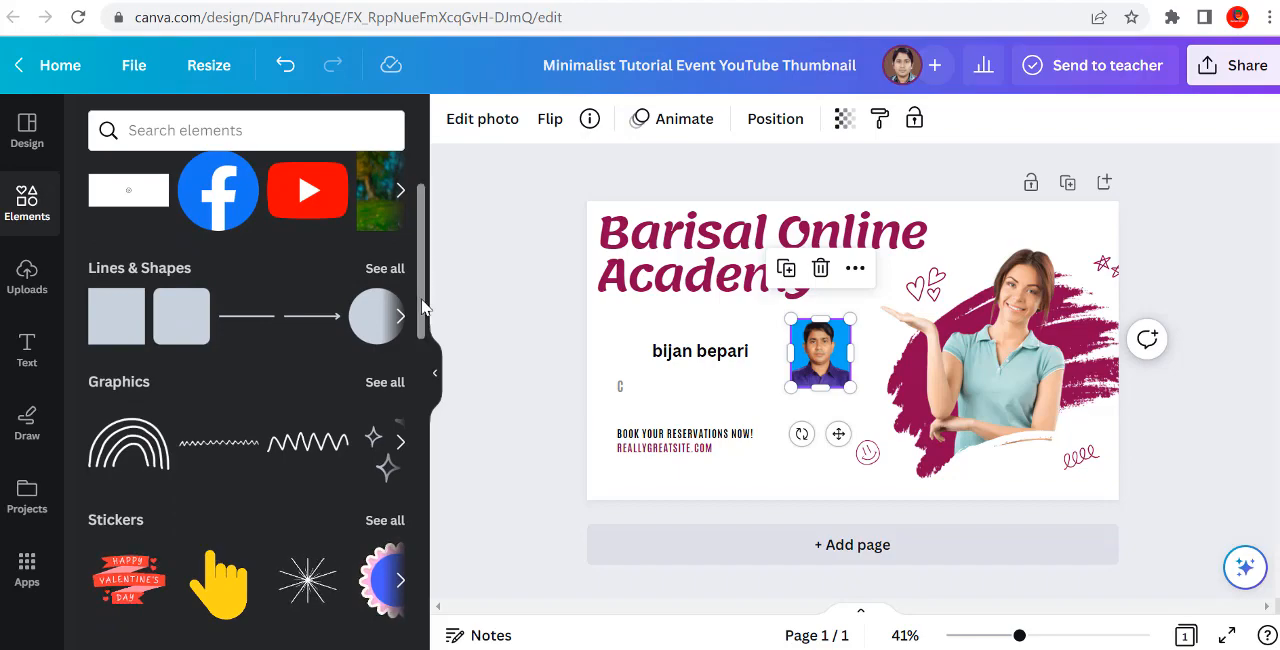
left_click_drag(420, 309, 437, 515)
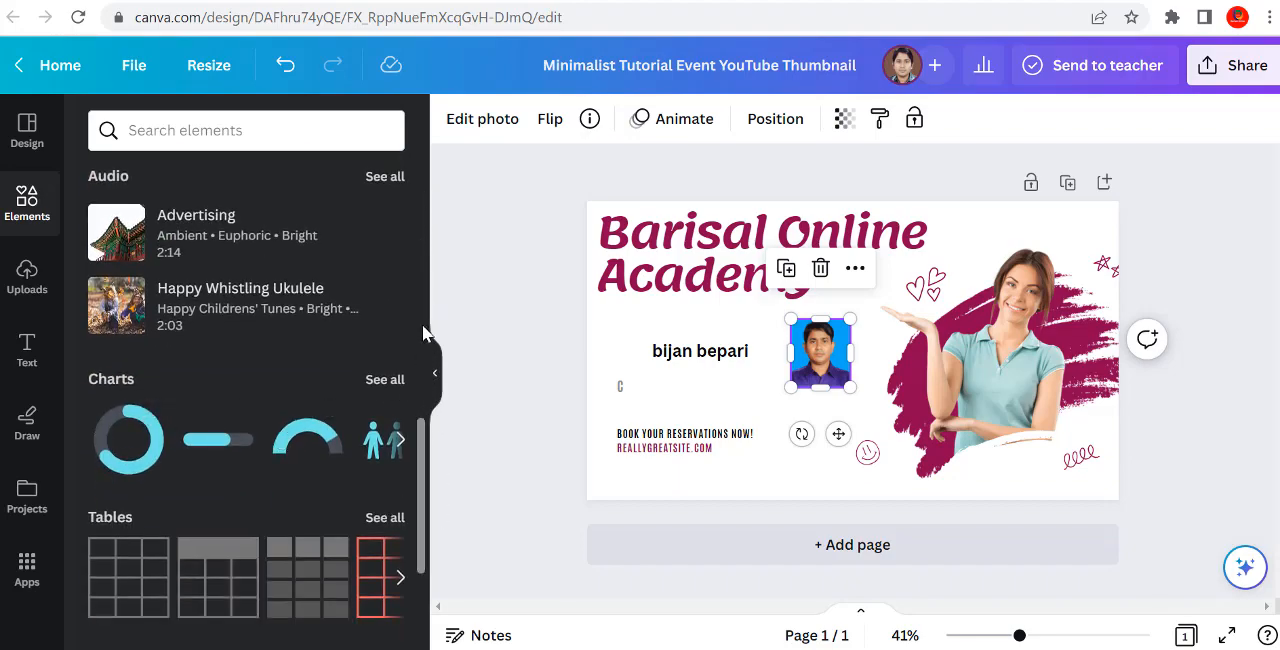
left_click_drag(425, 475, 423, 531)
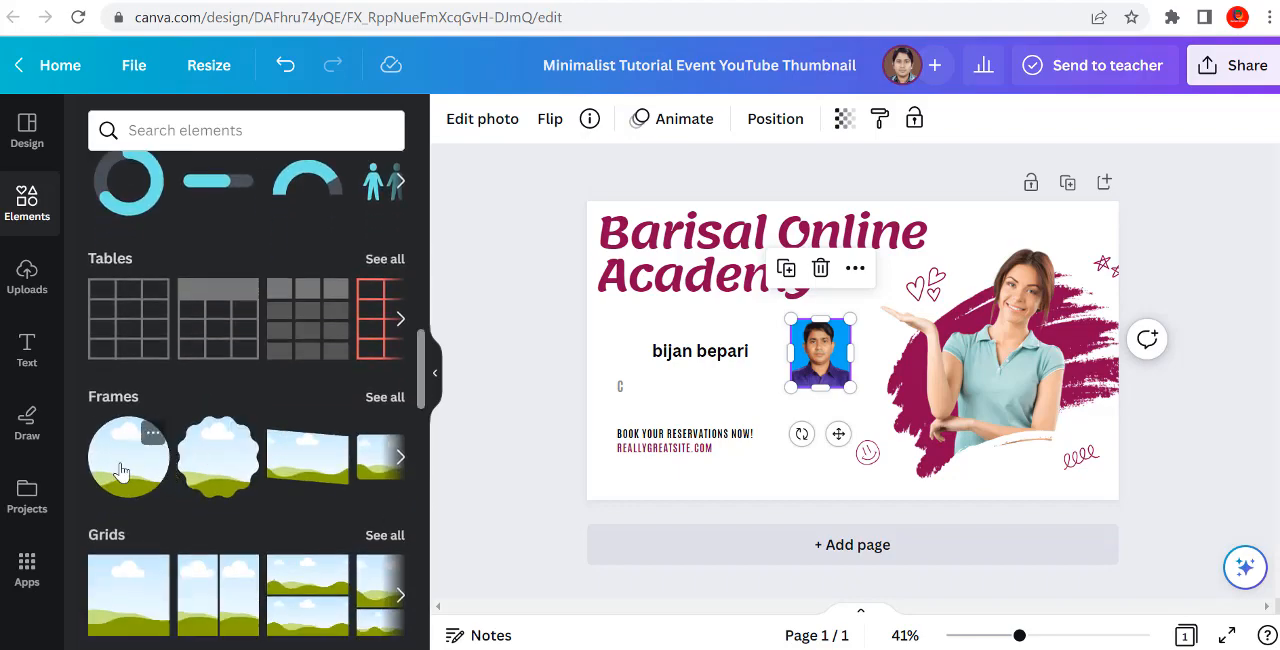
left_click_drag(120, 471, 917, 344)
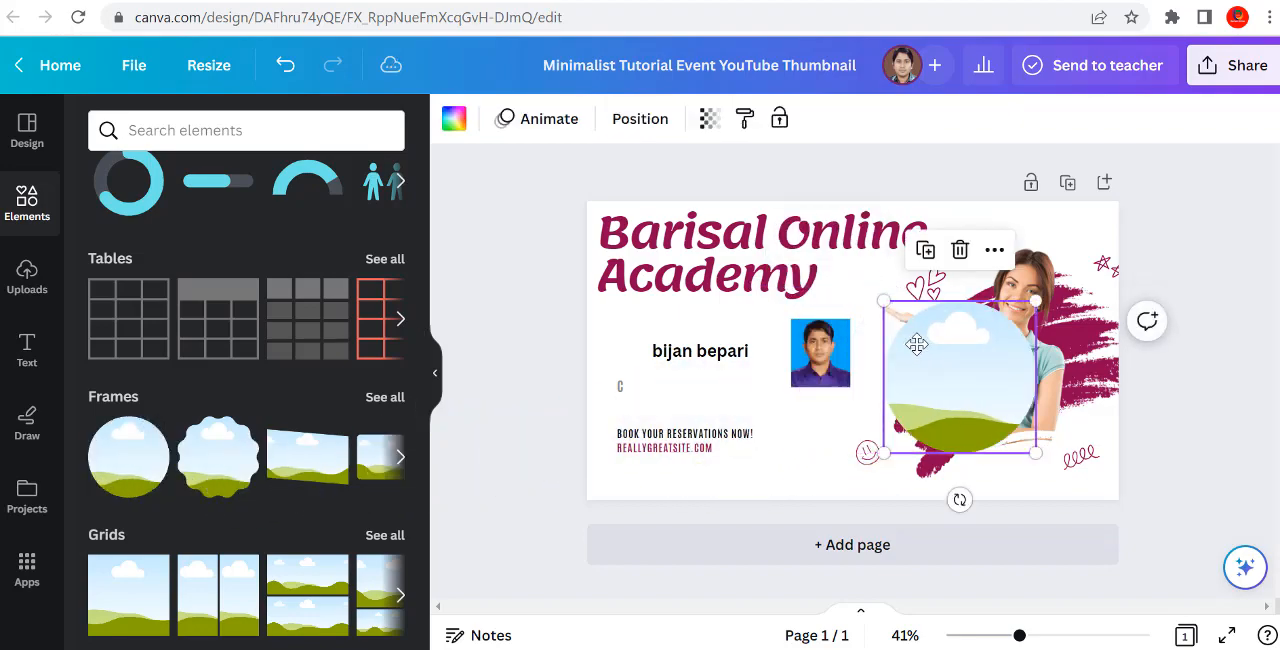
mouse_move(820, 352)
left_mouse_down()
mouse_move(965, 364)
mouse_move(823, 362)
left_mouse_up()
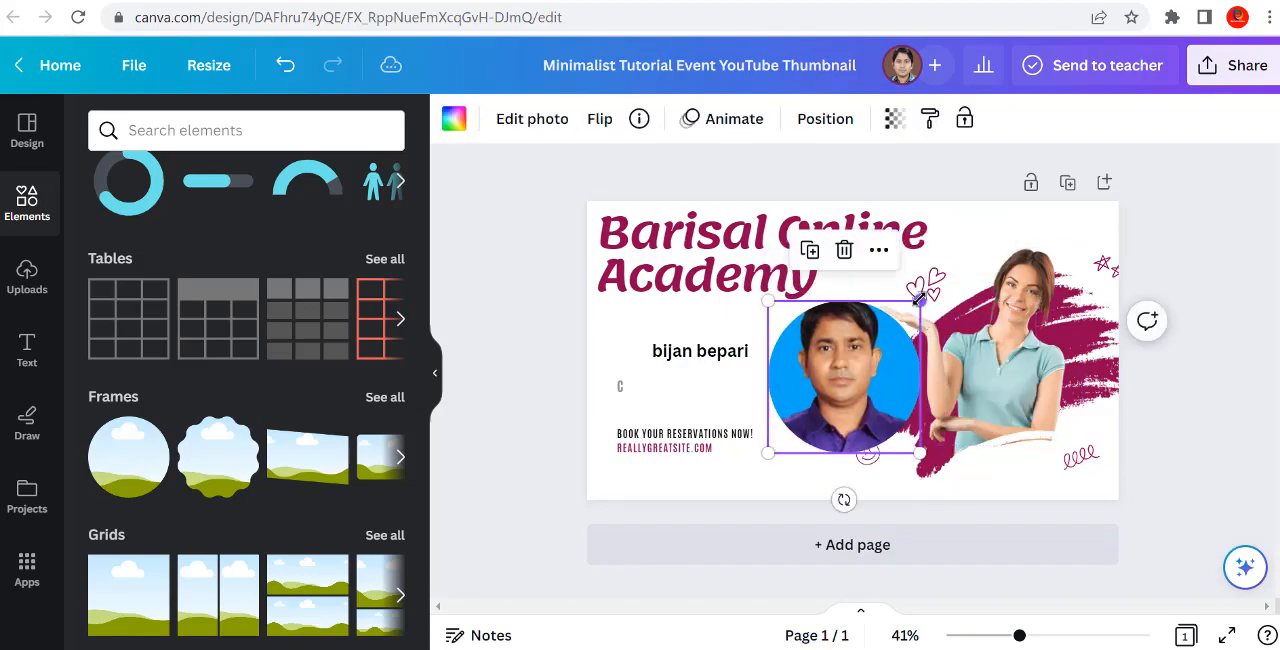
Step: Shrink the circular portrait to roughly two-thirds of its width and move it up beside the presenter's name
left_click_drag(918, 299, 867, 353)
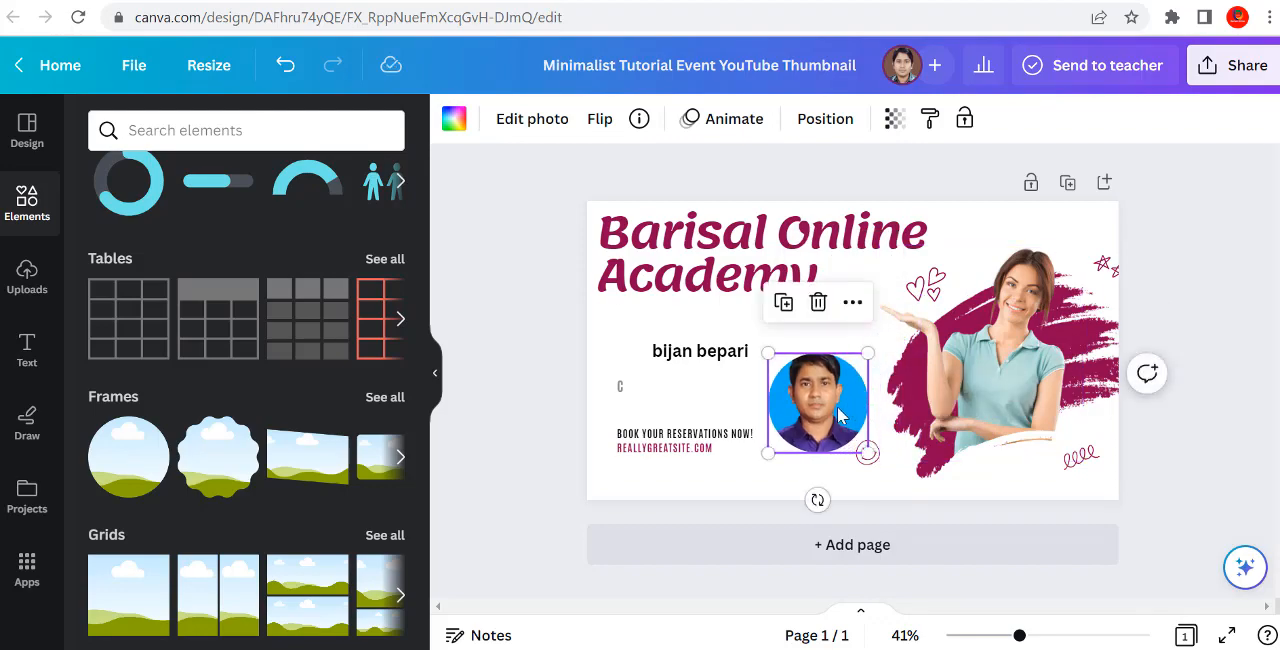
left_click_drag(840, 413, 838, 362)
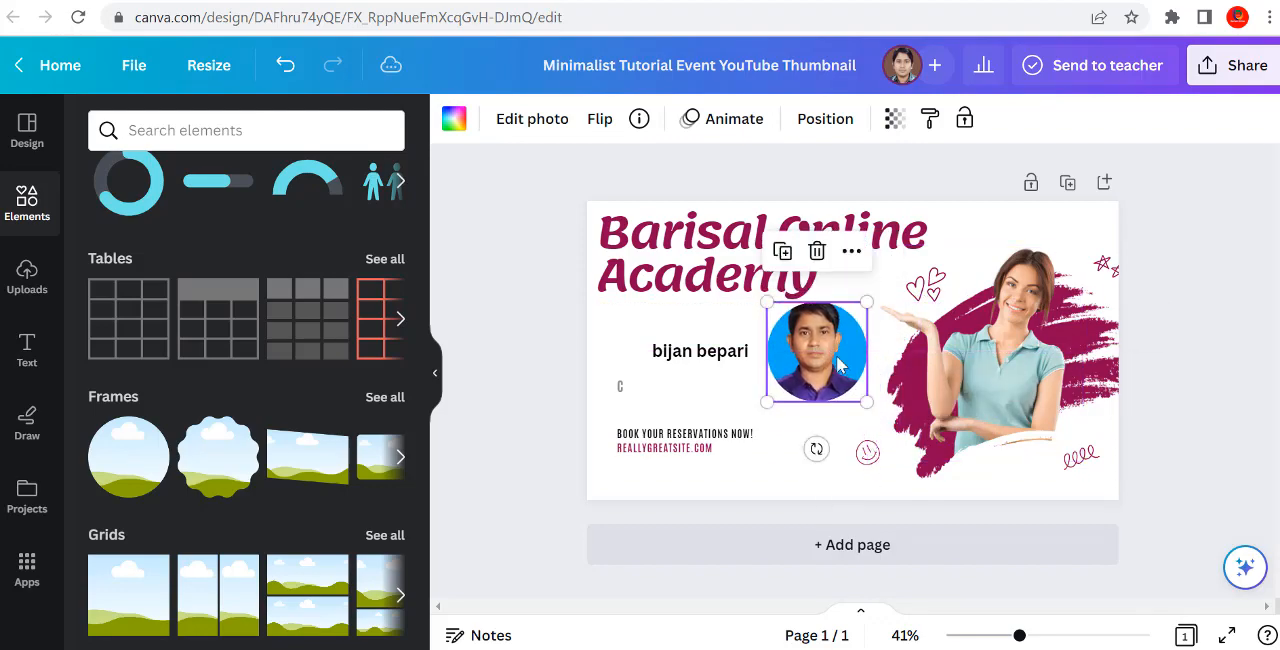
left_click(835, 424)
Step: Delete the template's photo of the woman and move the circular portrait onto the maroon brush stroke
left_click(999, 398)
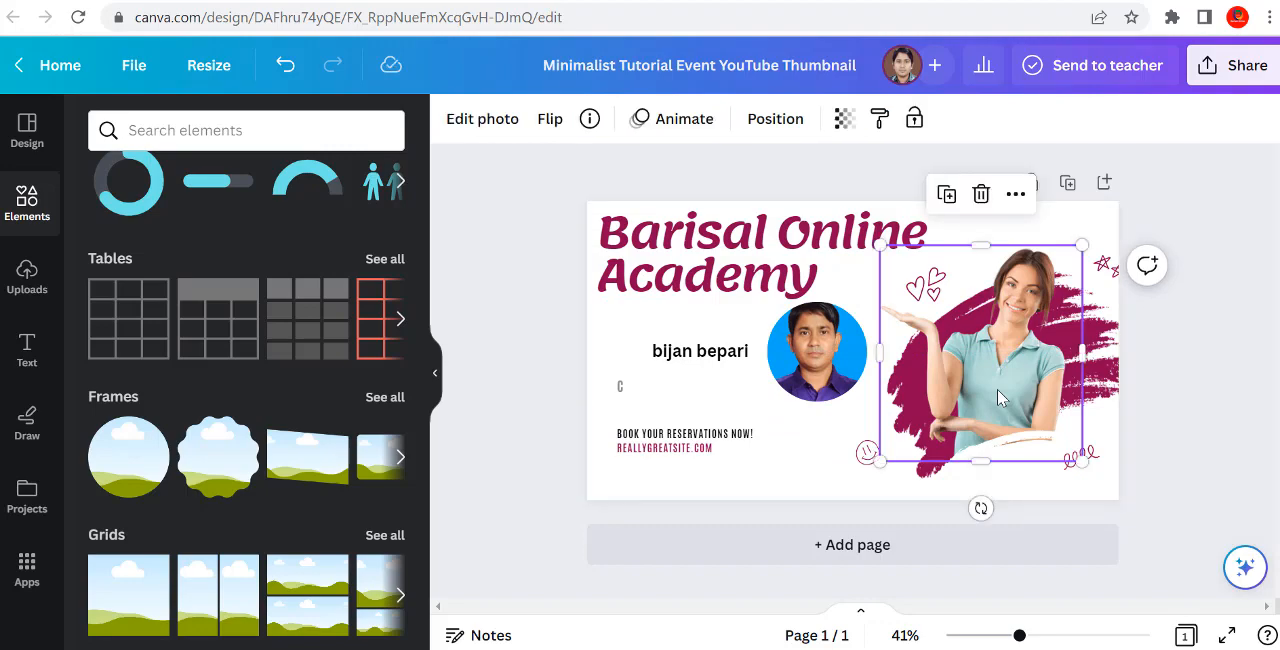
key("Delete")
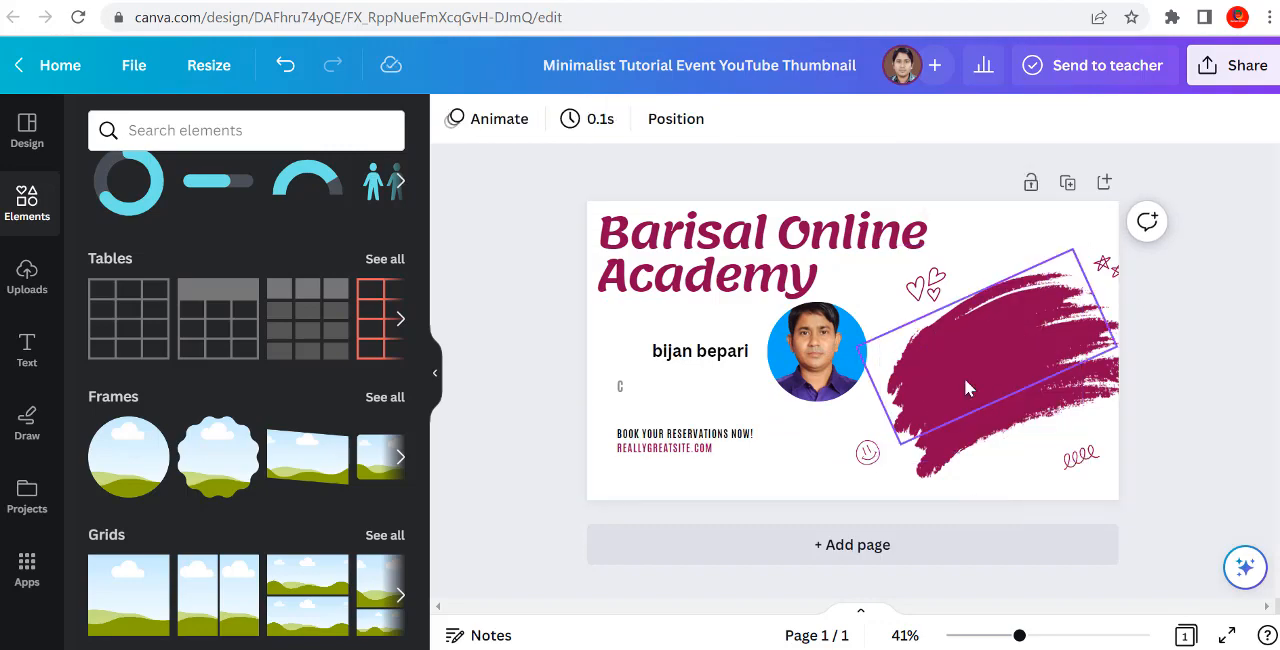
left_click(831, 352)
left_click_drag(831, 352, 965, 368)
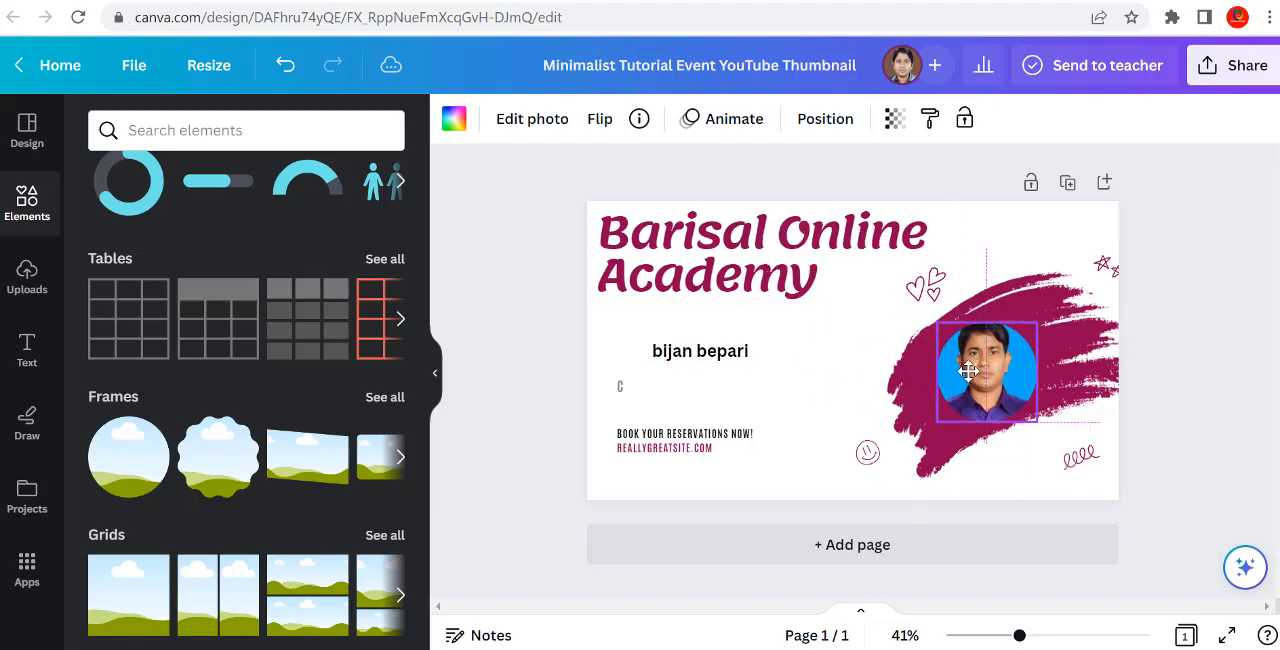
left_click(838, 370)
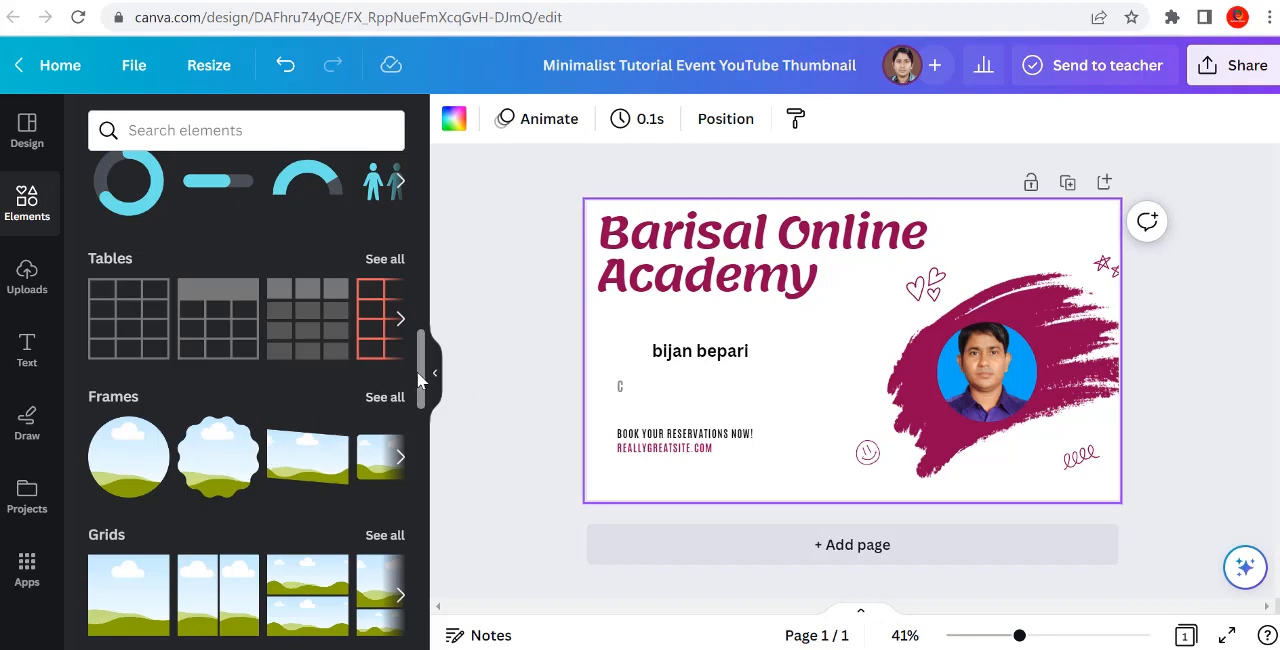
Step: Browse the remaining element collections, then leave the thumbnail design for the home page
left_click_drag(424, 378, 424, 455)
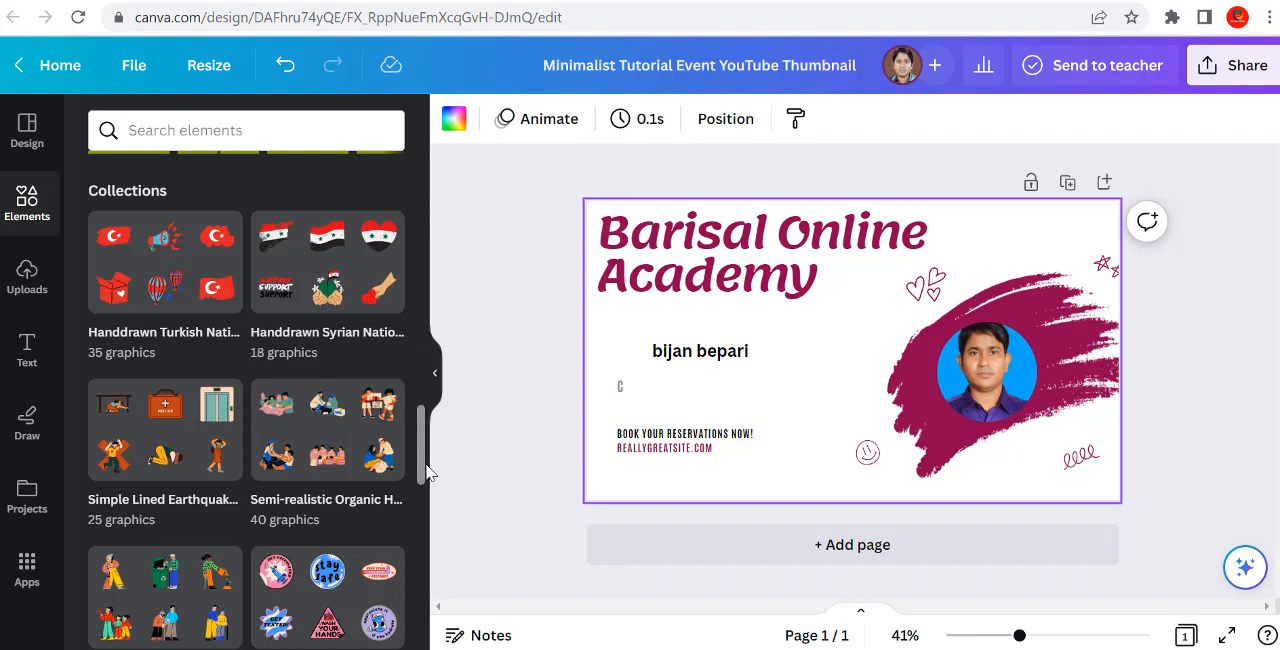
scroll(426, 470, "down", 5)
left_click_drag(424, 507, 355, 106)
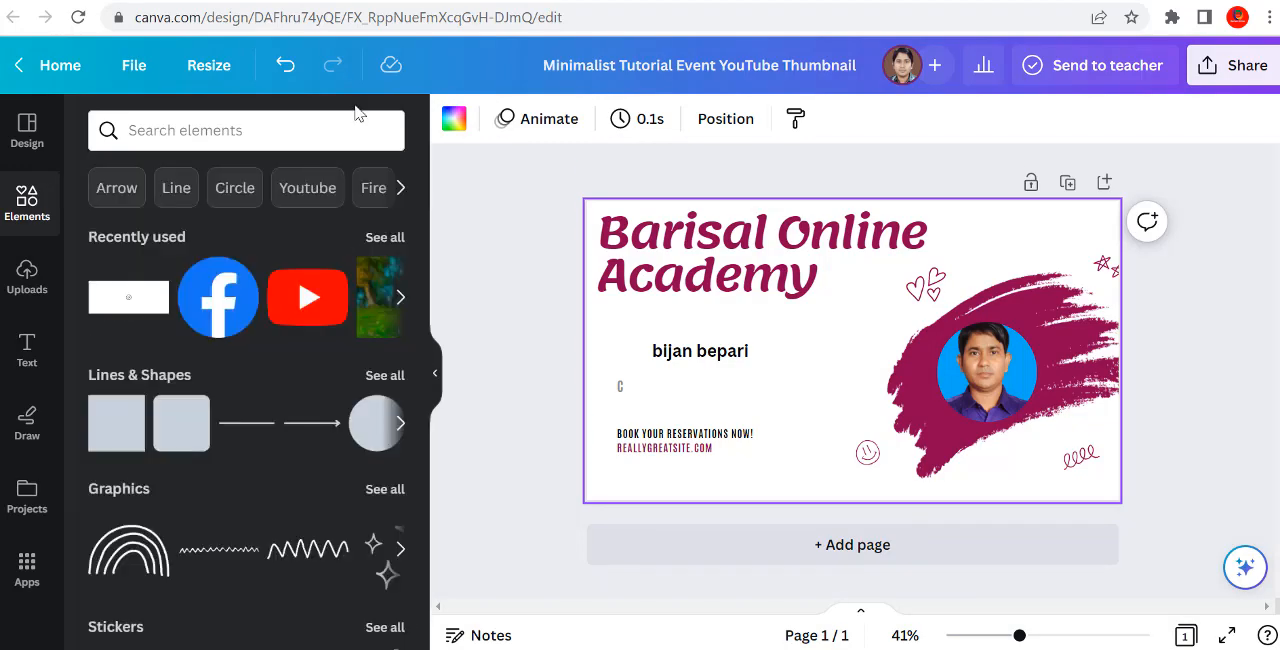
left_click(48, 72)
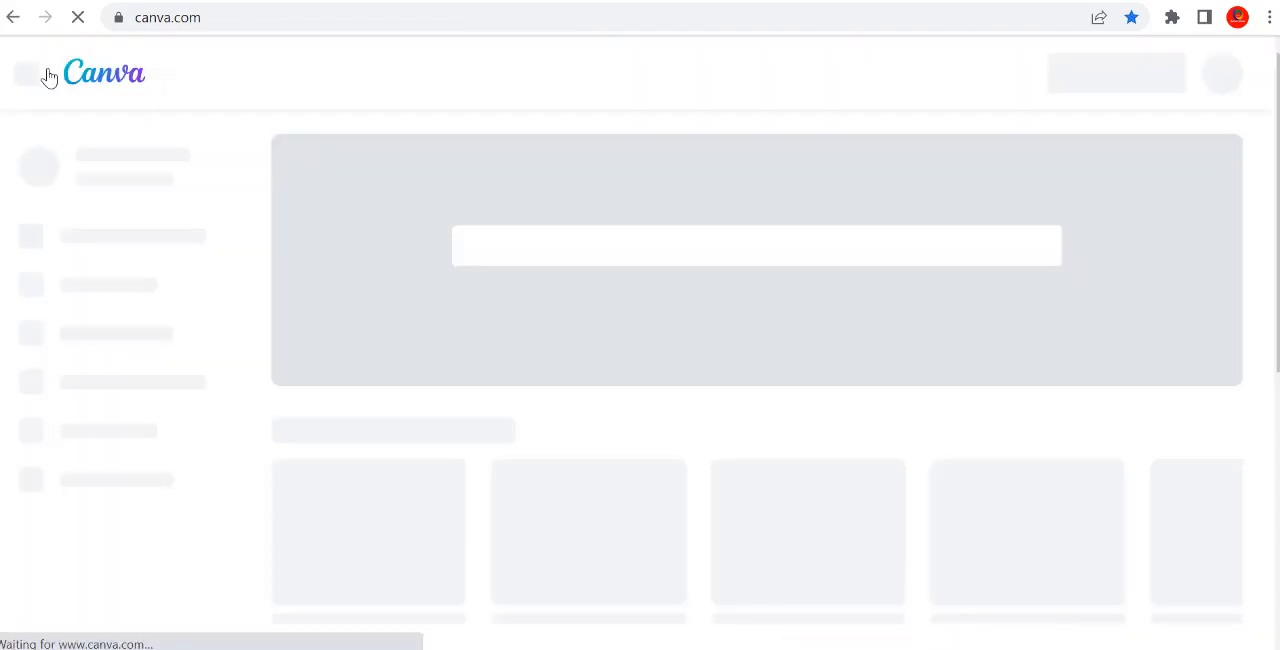